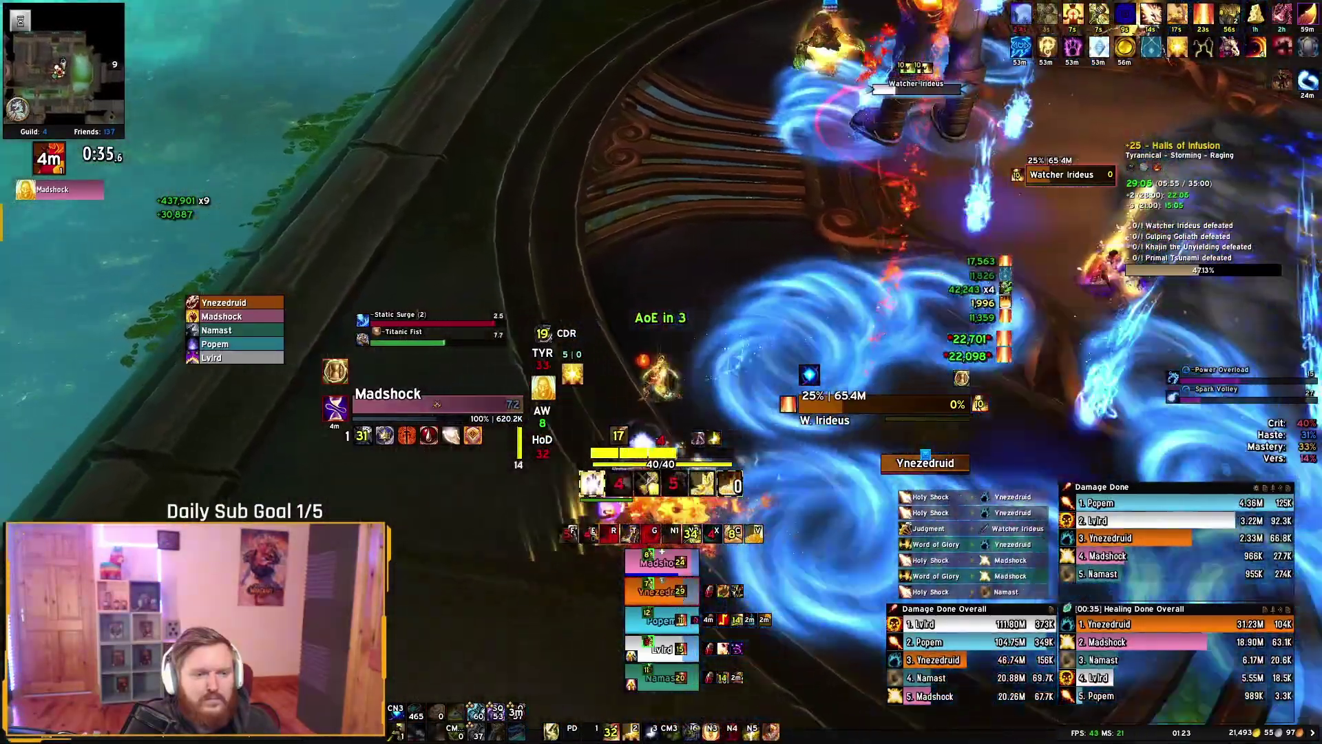
# - Cast Word of Glory on a party member through their raid frame
pyautogui.click(669, 630)
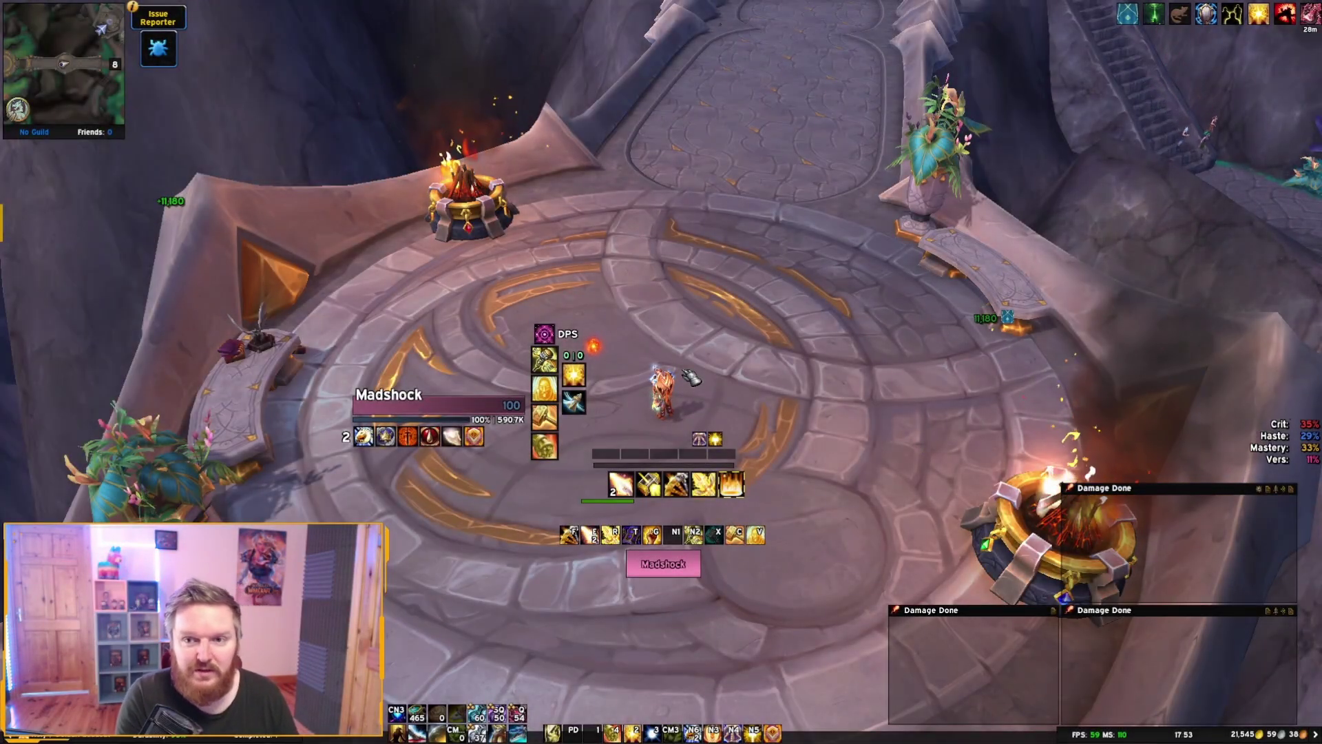
# - Open the Grid2 options with Ctrl+G, enlarge the window and move it up-left
pyautogui.hotkey('ctrl', 'g')
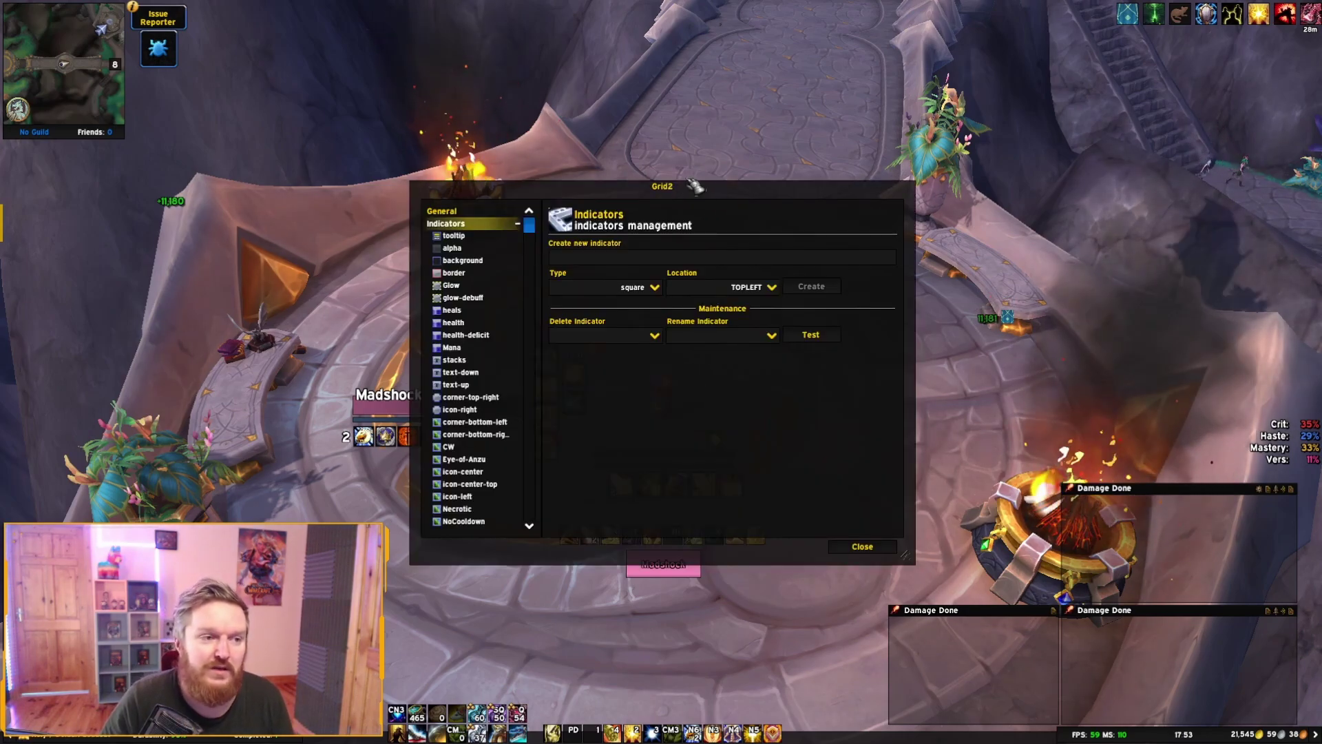
pyautogui.click(496, 211)
pyautogui.moveTo(914, 558); pyautogui.dragTo(1089, 657)
pyautogui.moveTo(745, 185); pyautogui.dragTo(696, 114)
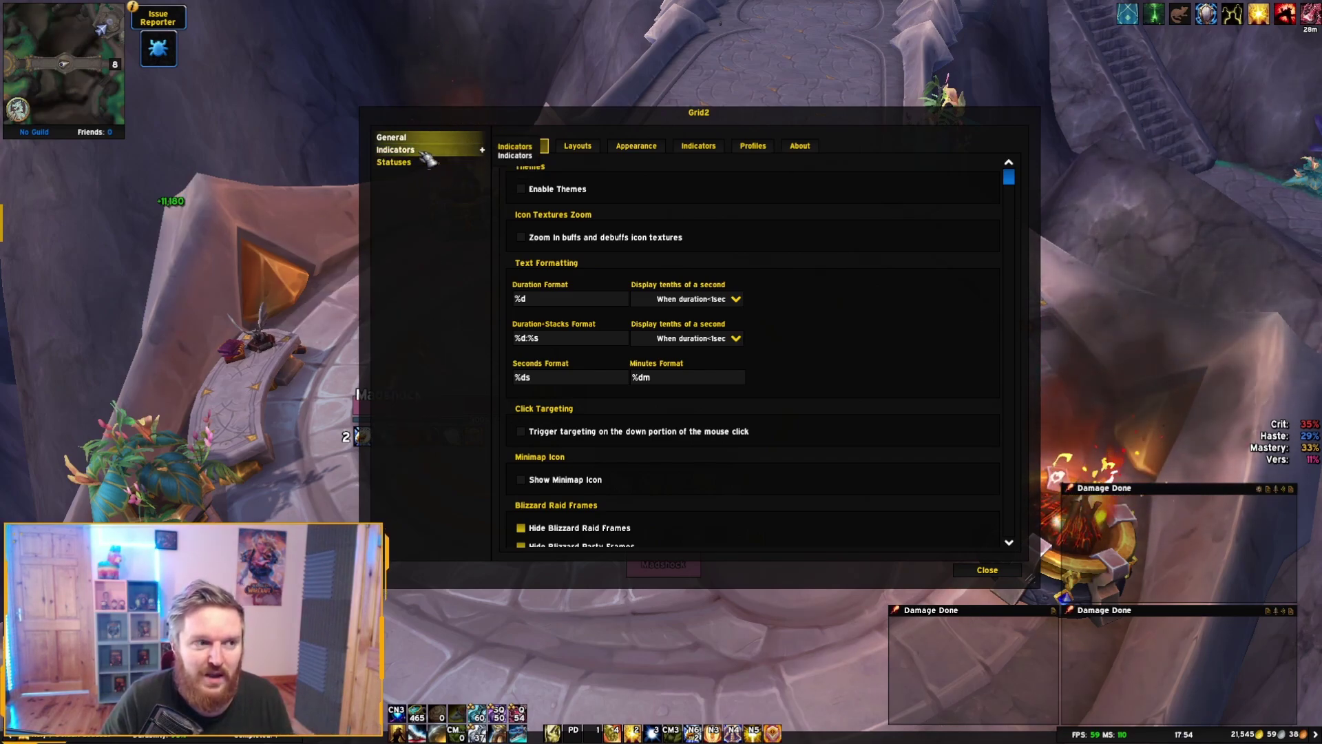
# - Go to Indicators management and expand the list of existing indicators
pyautogui.click(410, 151)
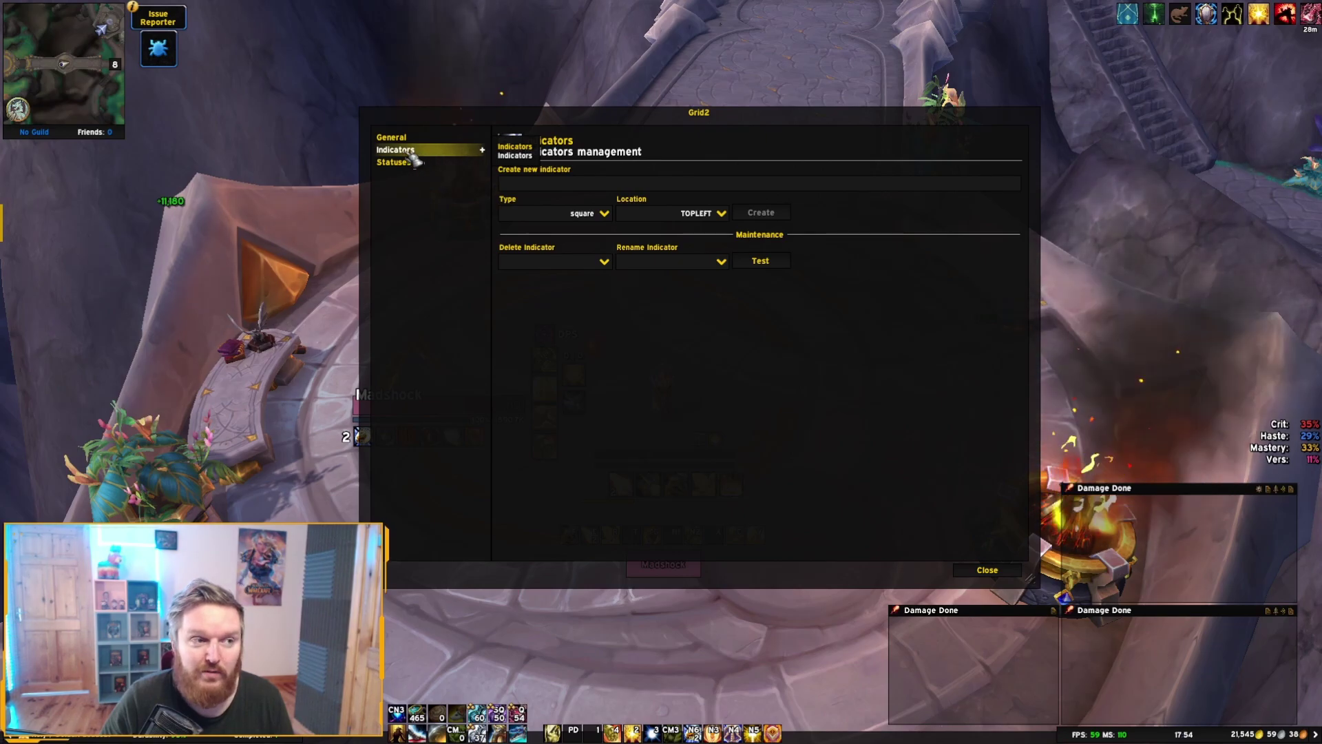
pyautogui.click(448, 152)
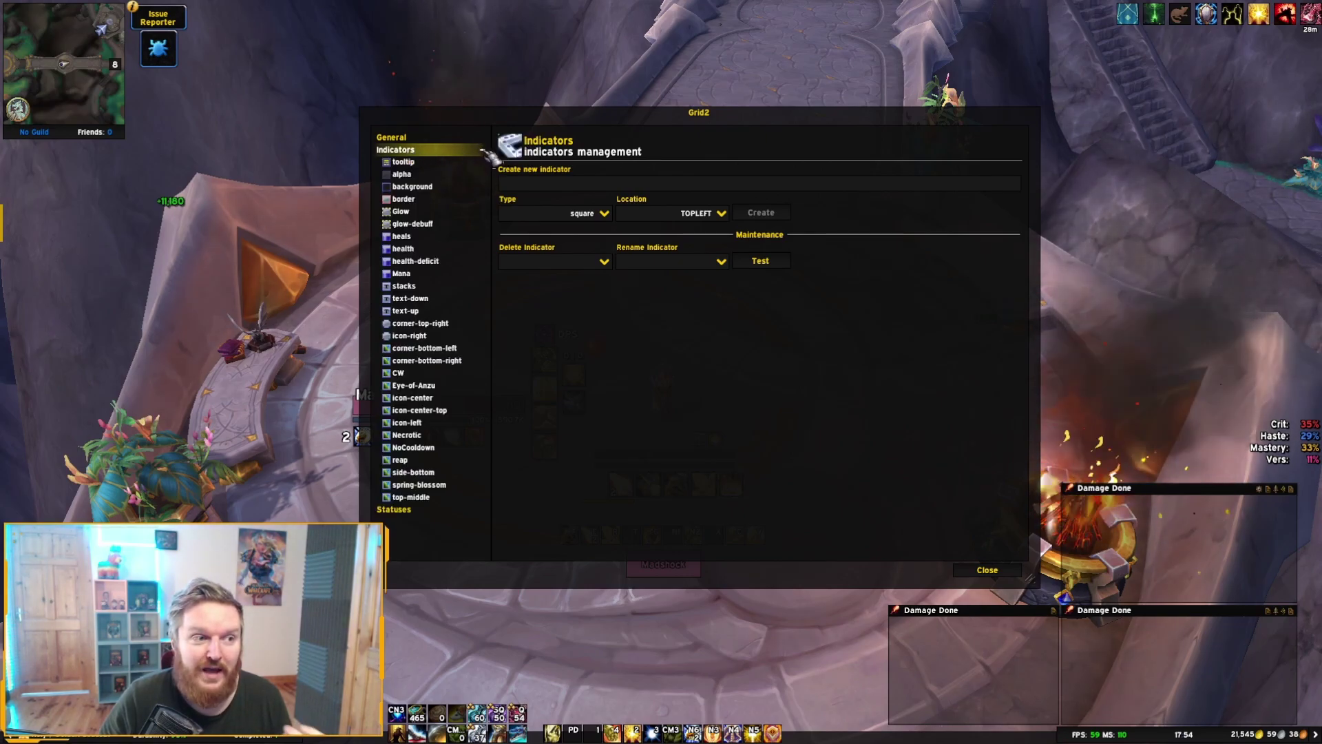
pyautogui.click(447, 150)
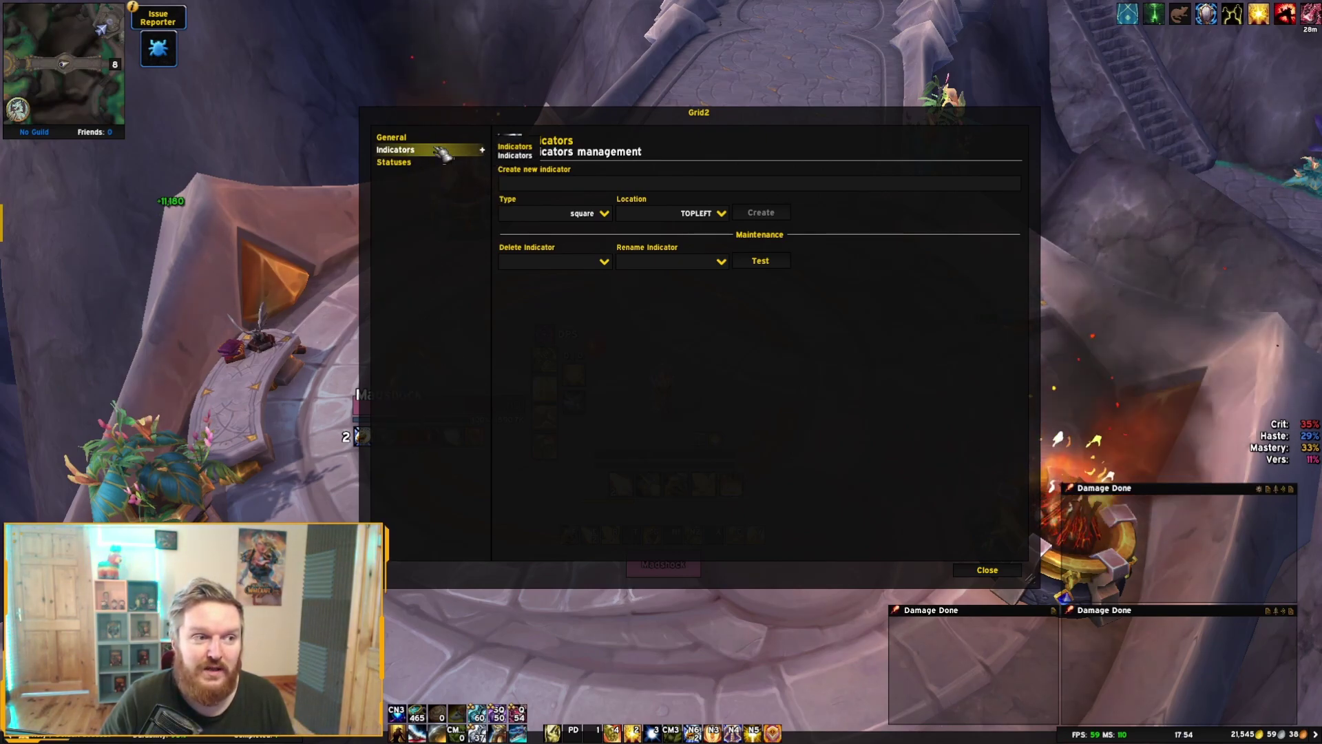
pyautogui.click(482, 149)
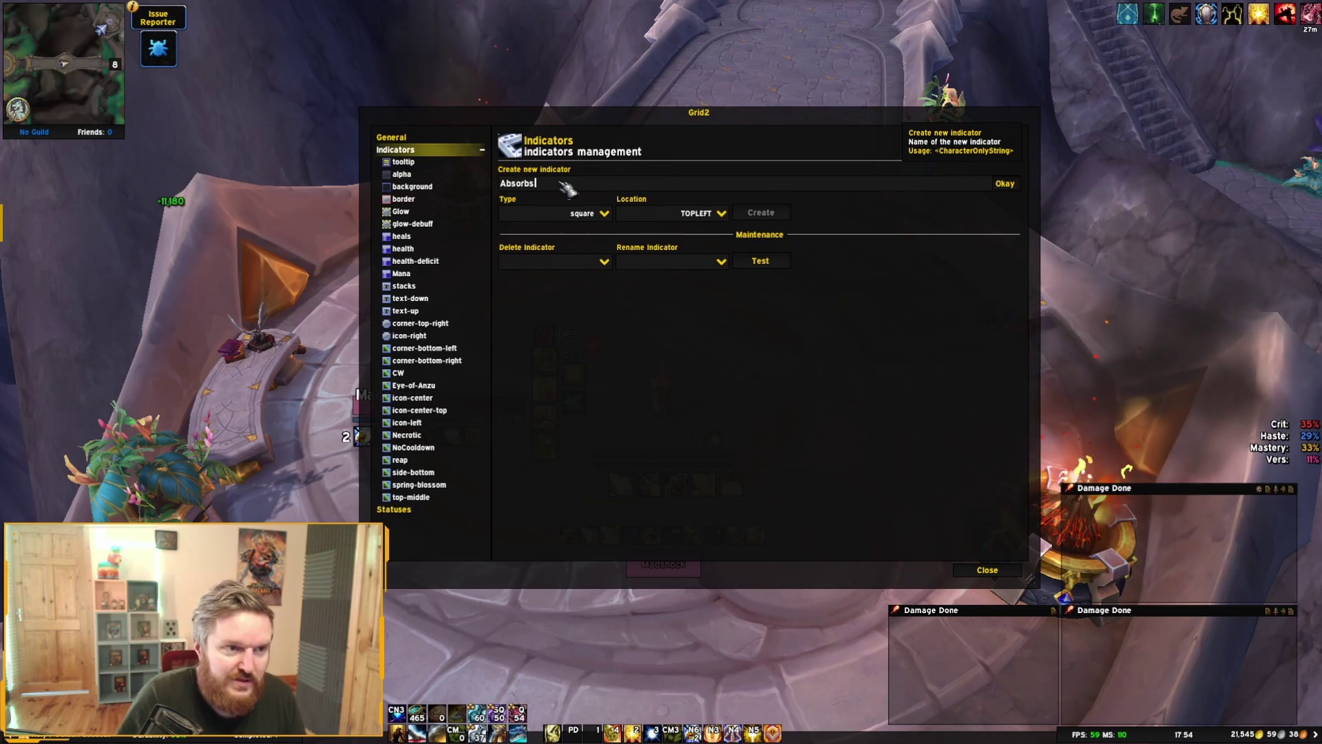
# - Confirm the name Absorbs, choose the multibar type, and create the indicator
pyautogui.click(1006, 183)
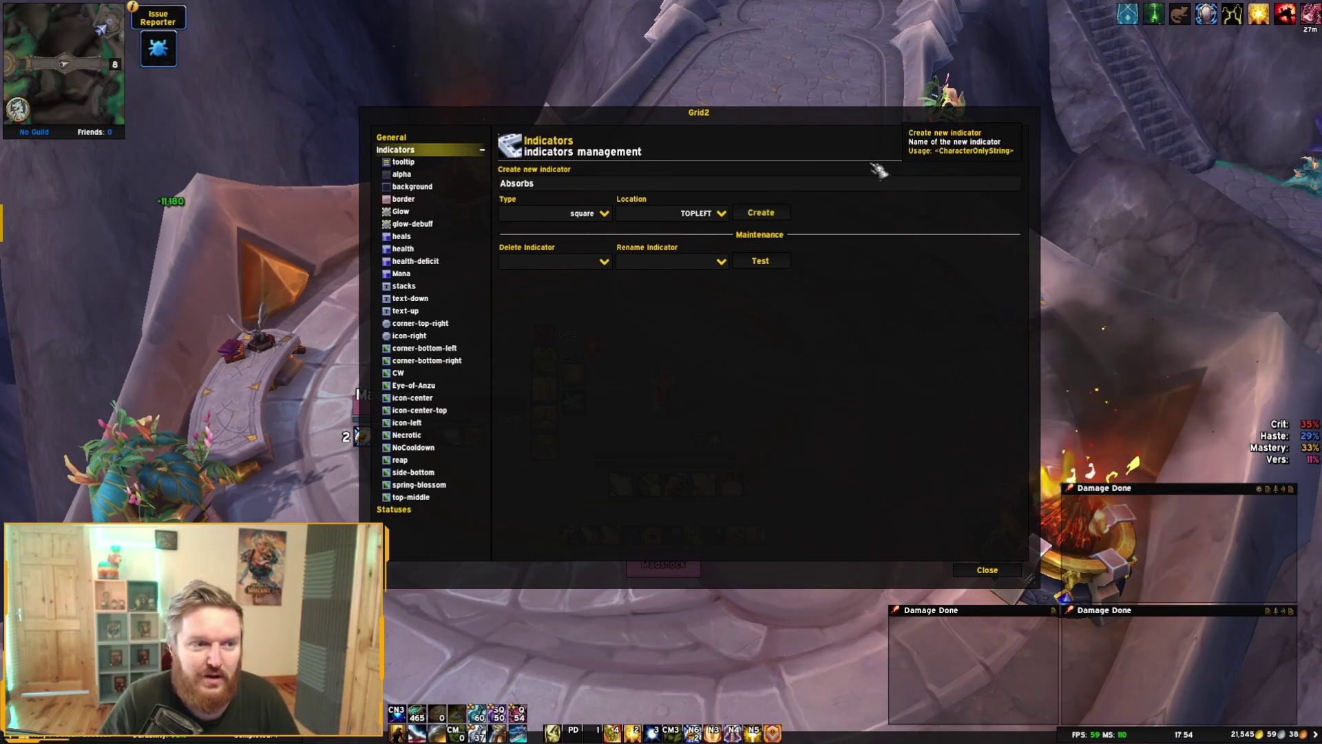
pyautogui.click(604, 214)
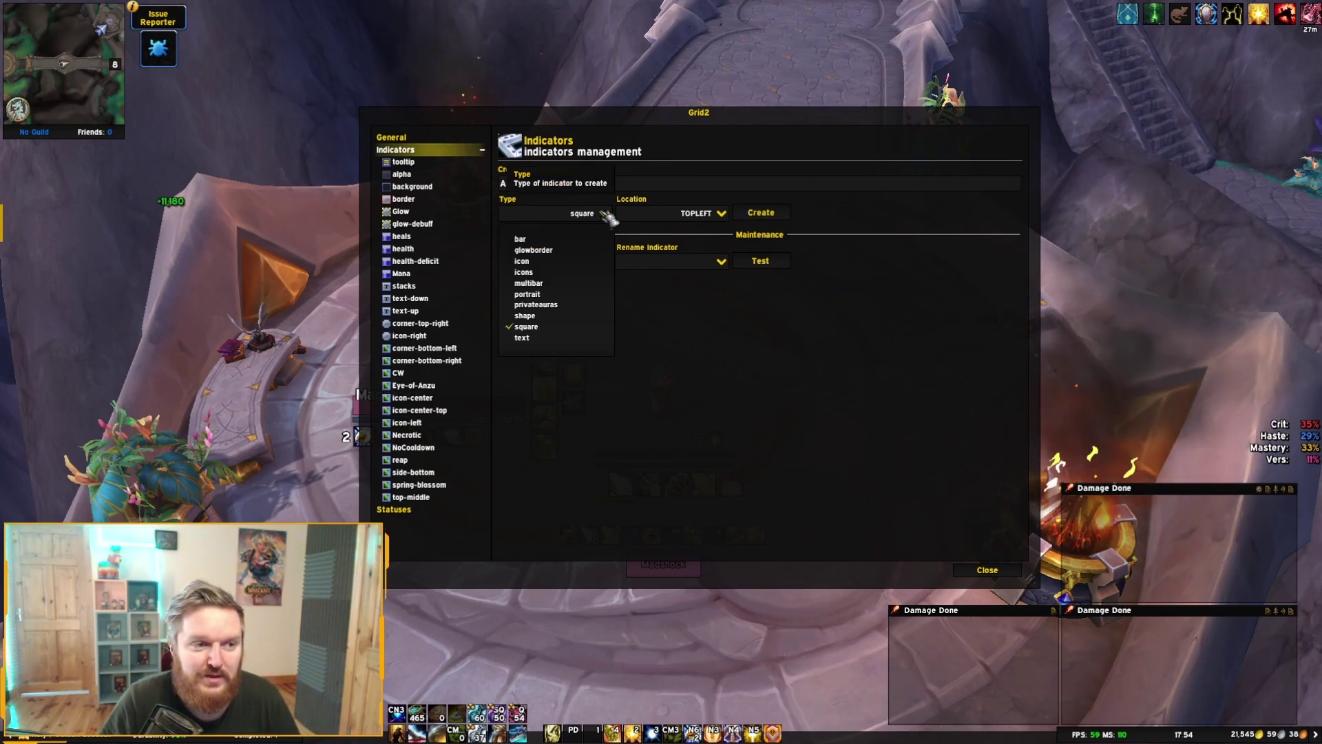
pyautogui.click(544, 283)
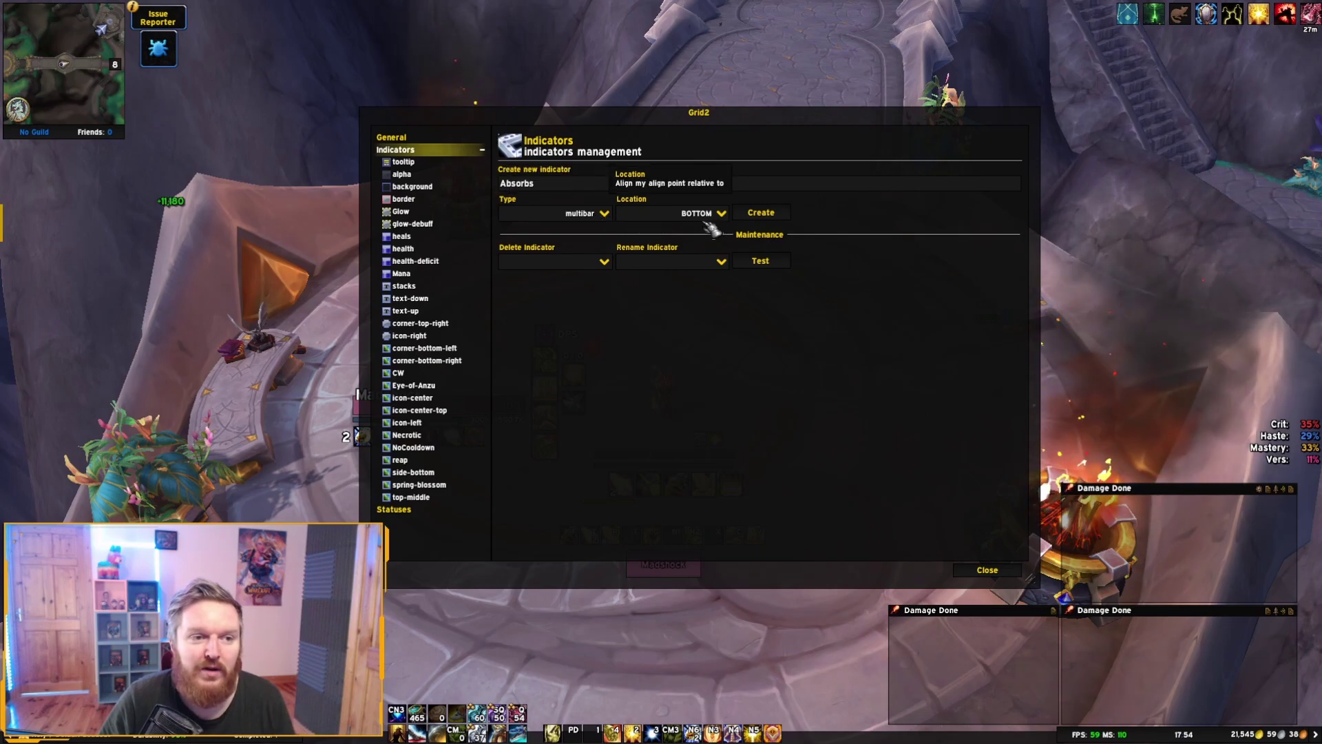
pyautogui.click(764, 214)
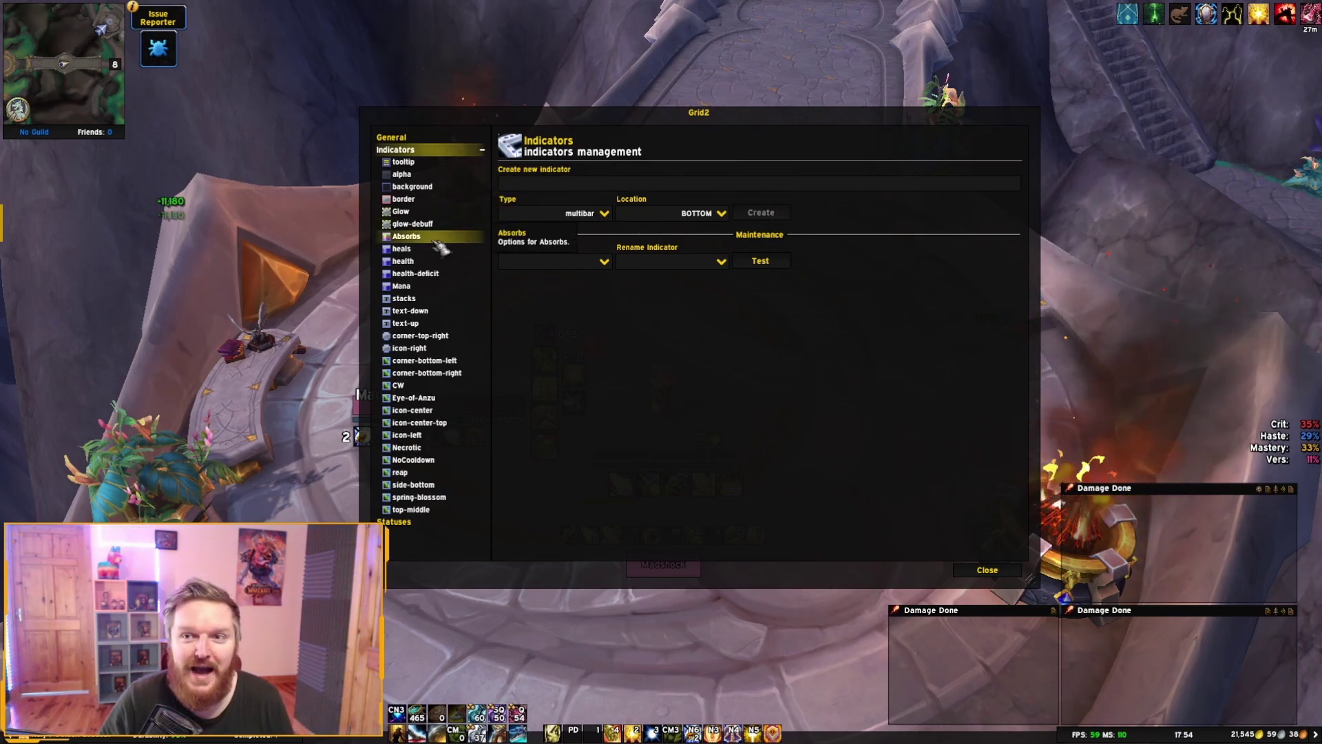
# - Select Absorbs, review its Layout tab, then return to Bars and open the main bar's Status list
pyautogui.moveTo(441, 248); pyautogui.dragTo(469, 217)
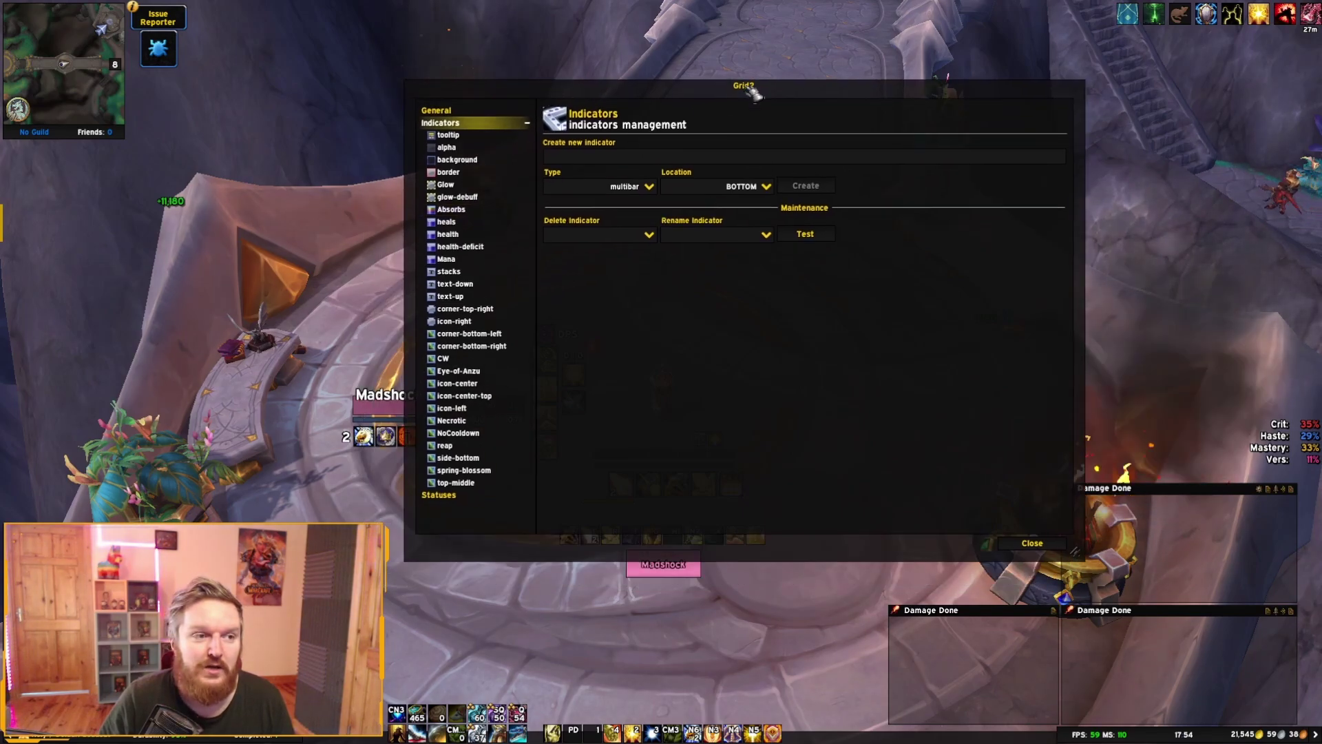
pyautogui.click(454, 209)
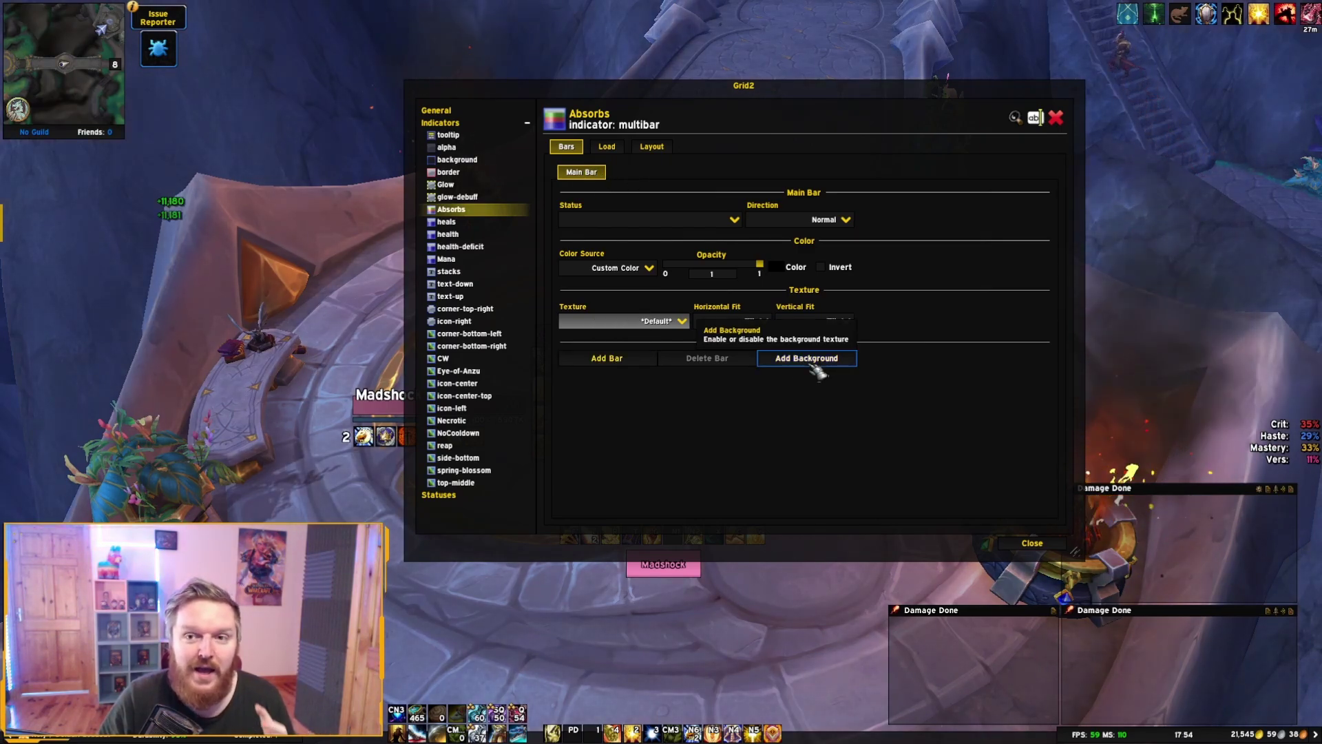
pyautogui.click(652, 148)
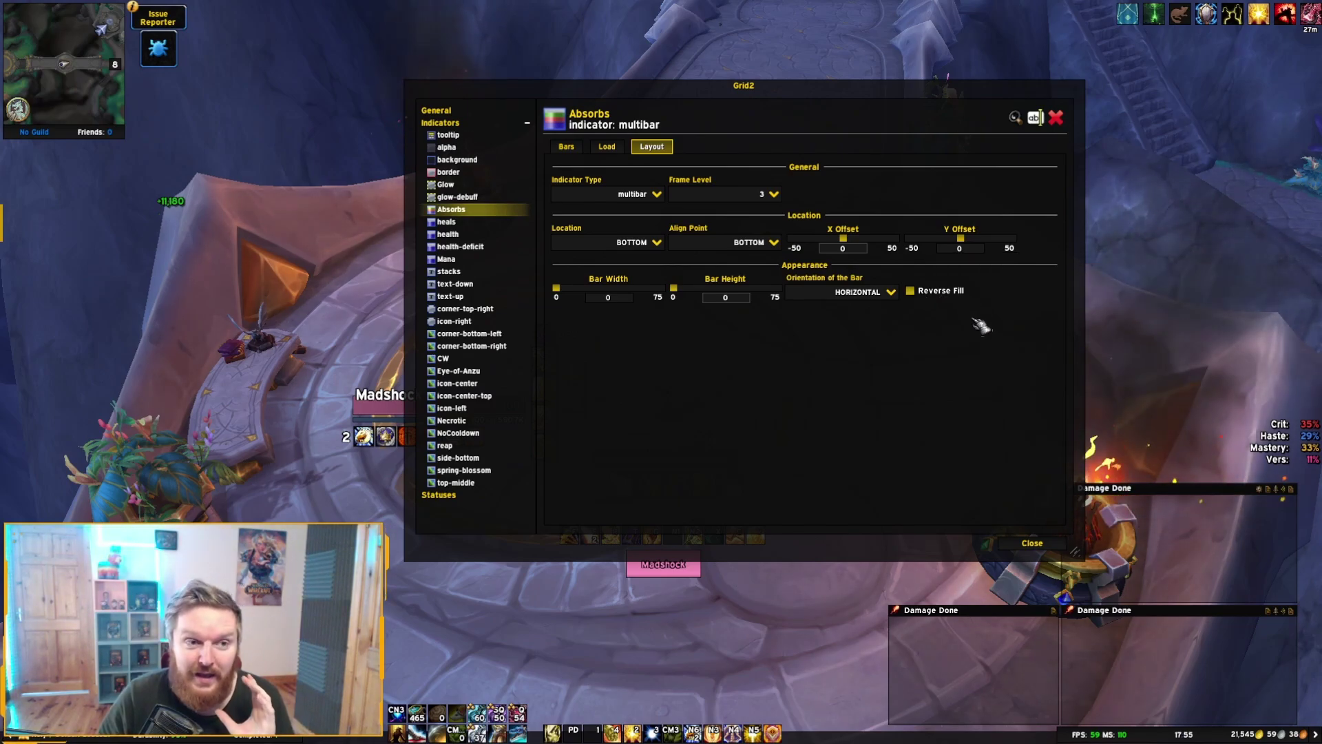
pyautogui.click(584, 149)
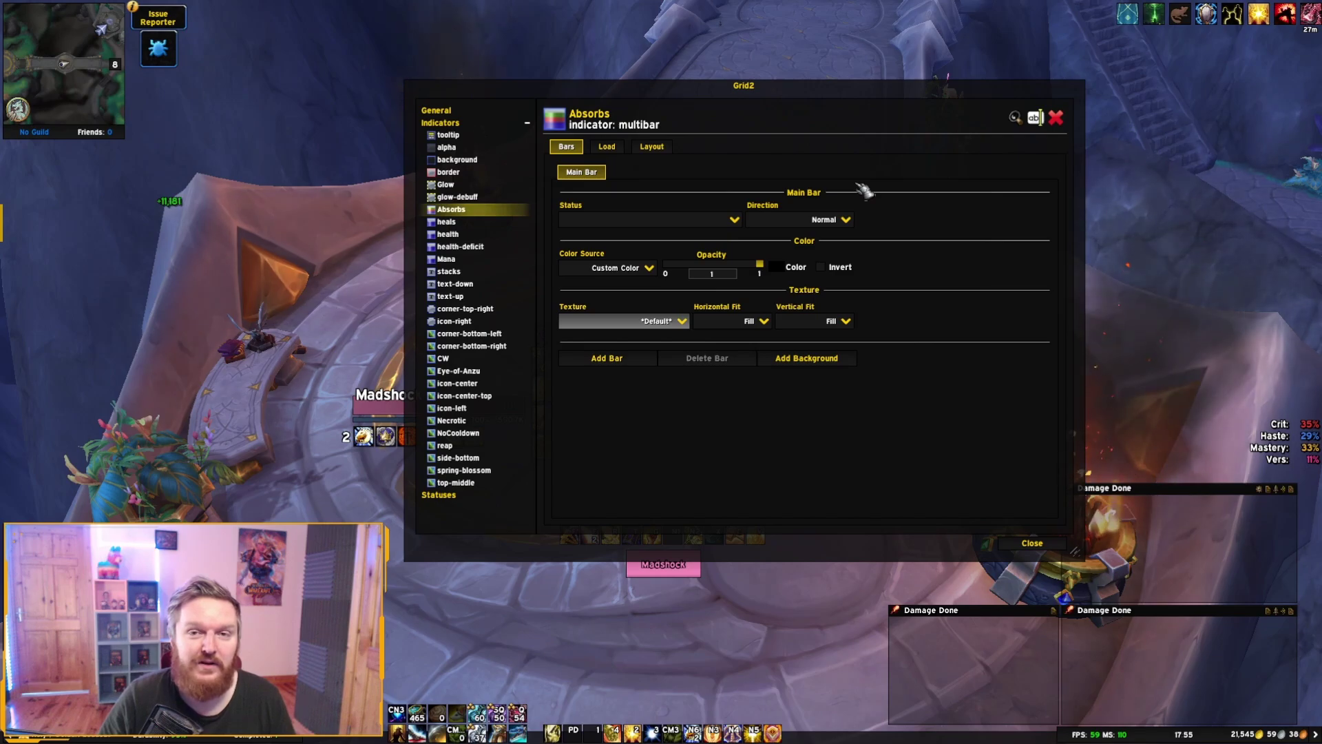
pyautogui.click(734, 219)
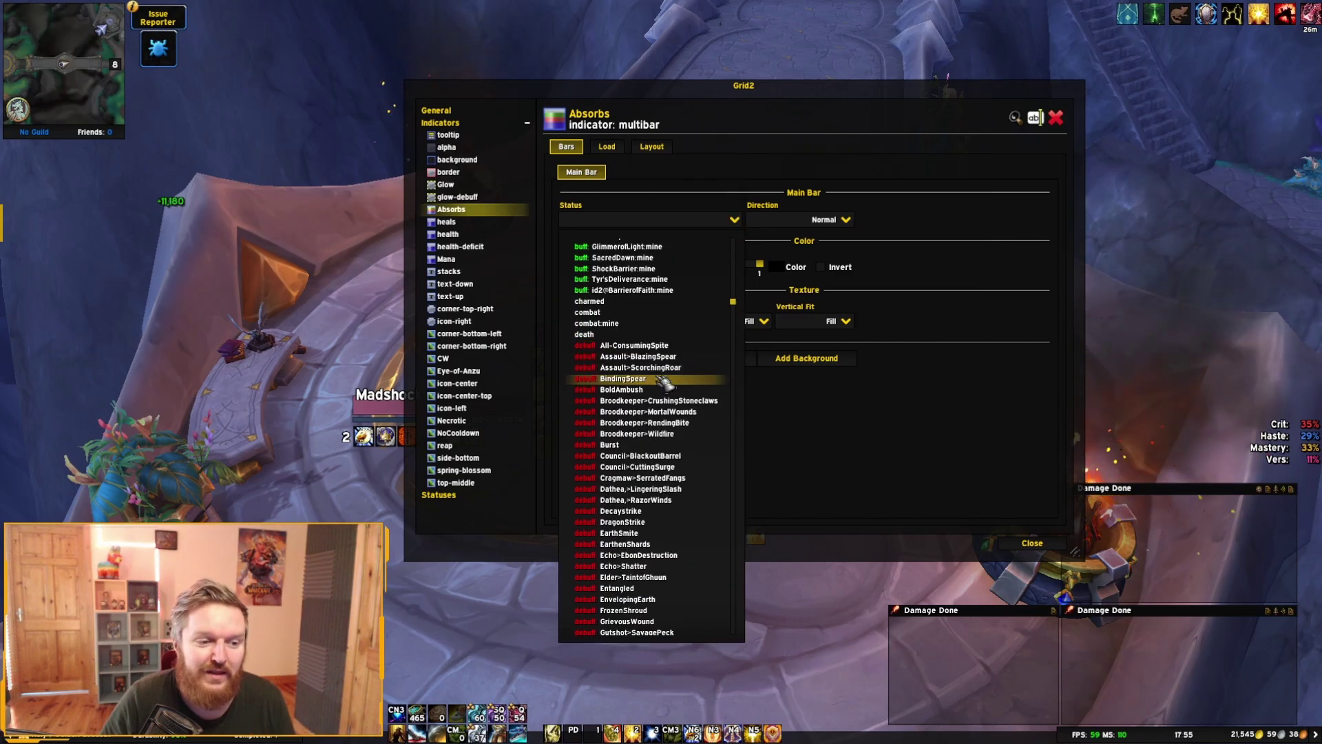
# - Set the Absorbs main bar's status to health-deficit
pyautogui.scroll(-5, 668, 380)
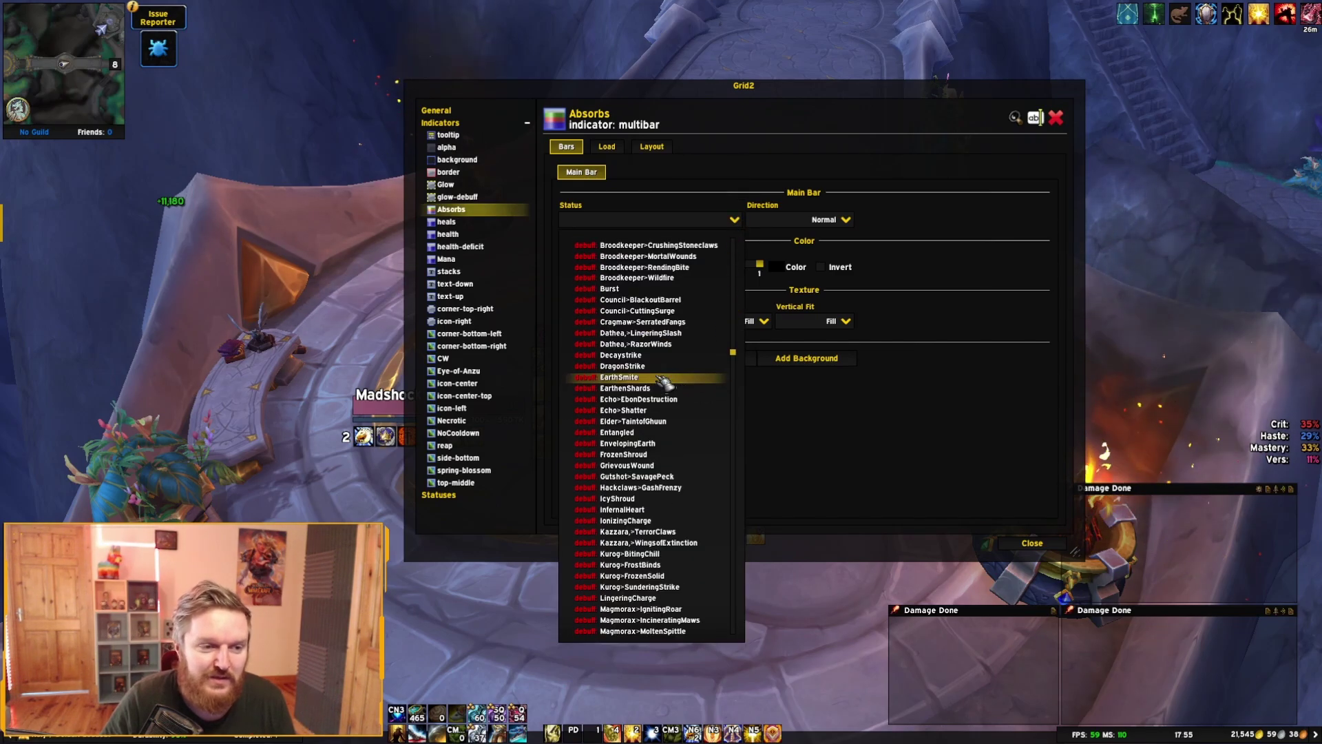
pyautogui.click(587, 181)
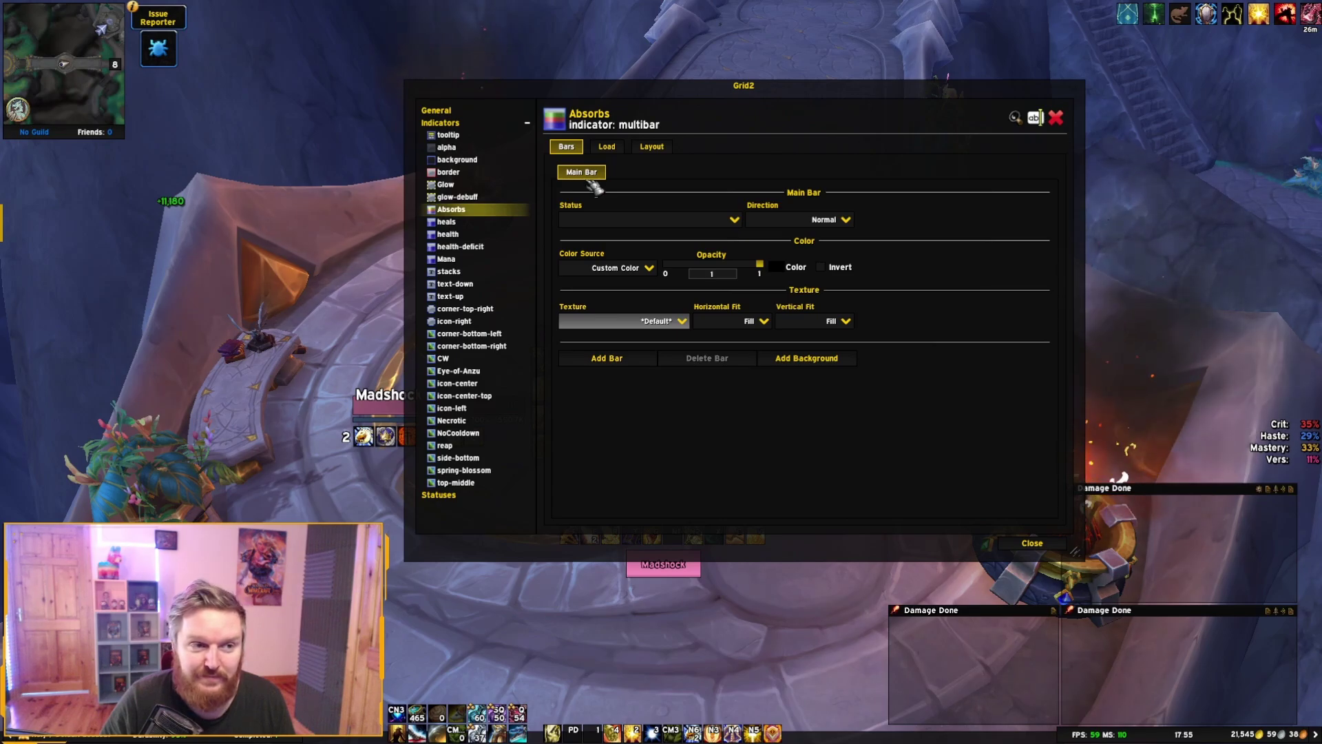
pyautogui.click(733, 219)
pyautogui.scroll(-3, 630, 394)
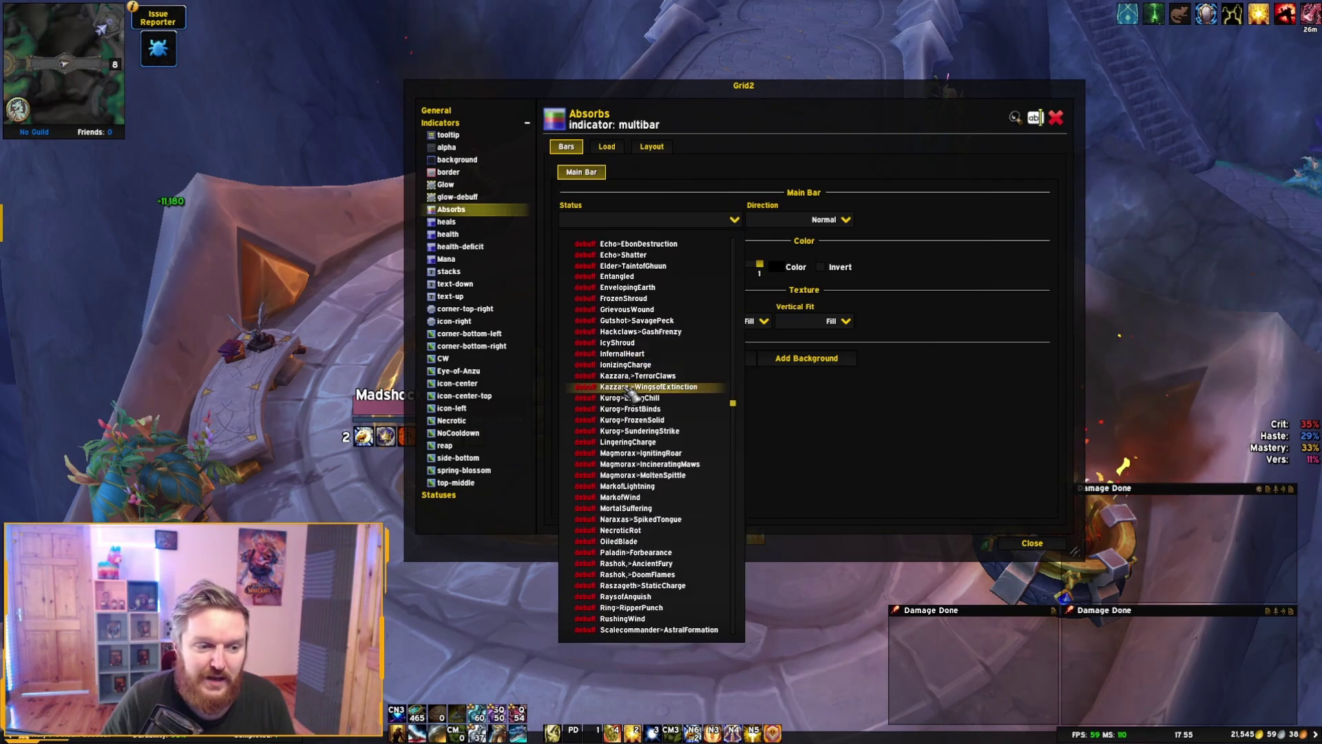
pyautogui.scroll(-10, 630, 394)
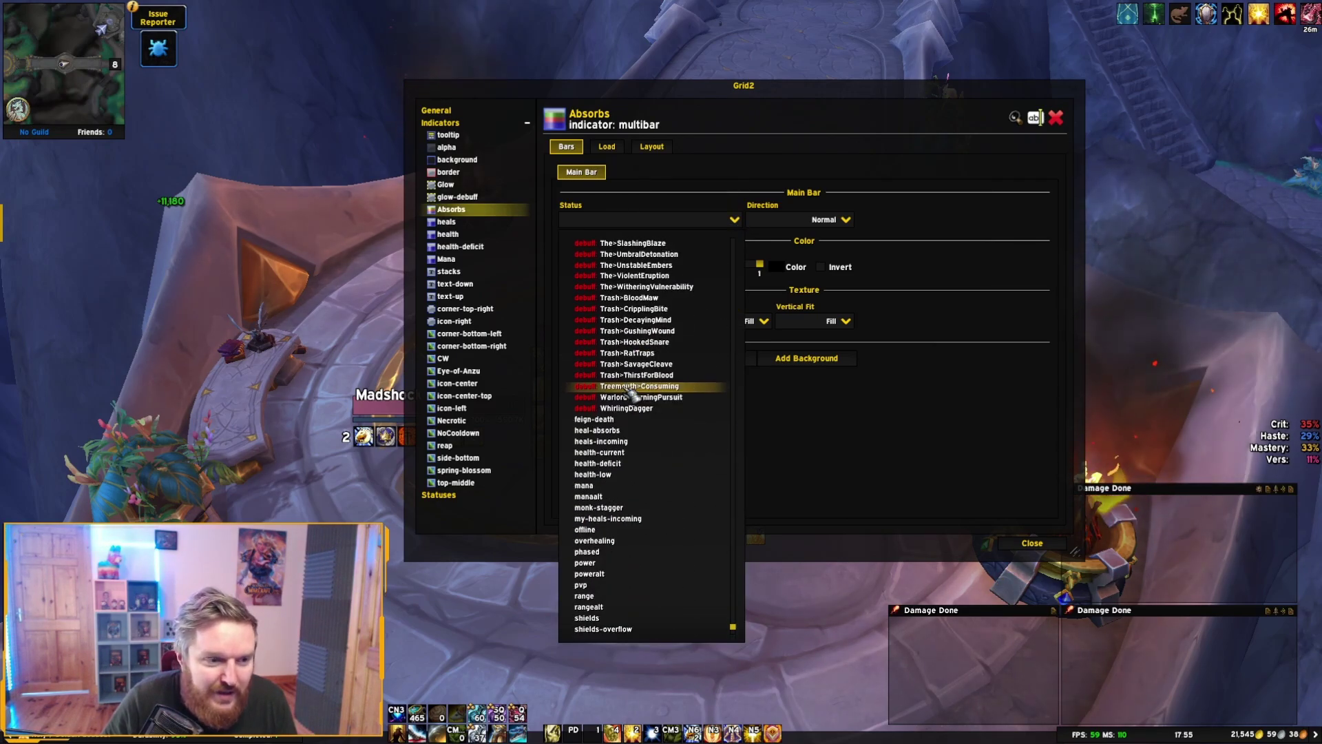
pyautogui.click(611, 463)
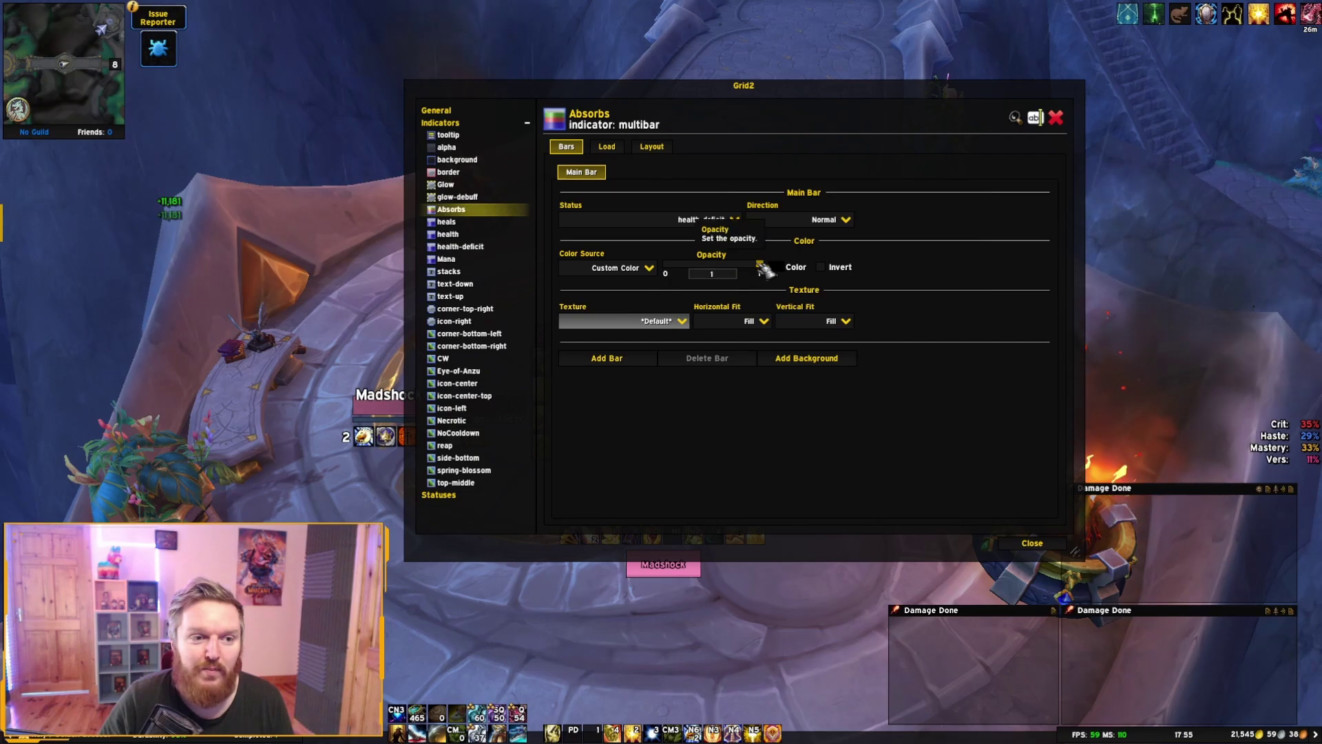
# - Drop the main bar's opacity to 0 and give it the Melli texture
pyautogui.moveTo(761, 263); pyautogui.dragTo(665, 265)
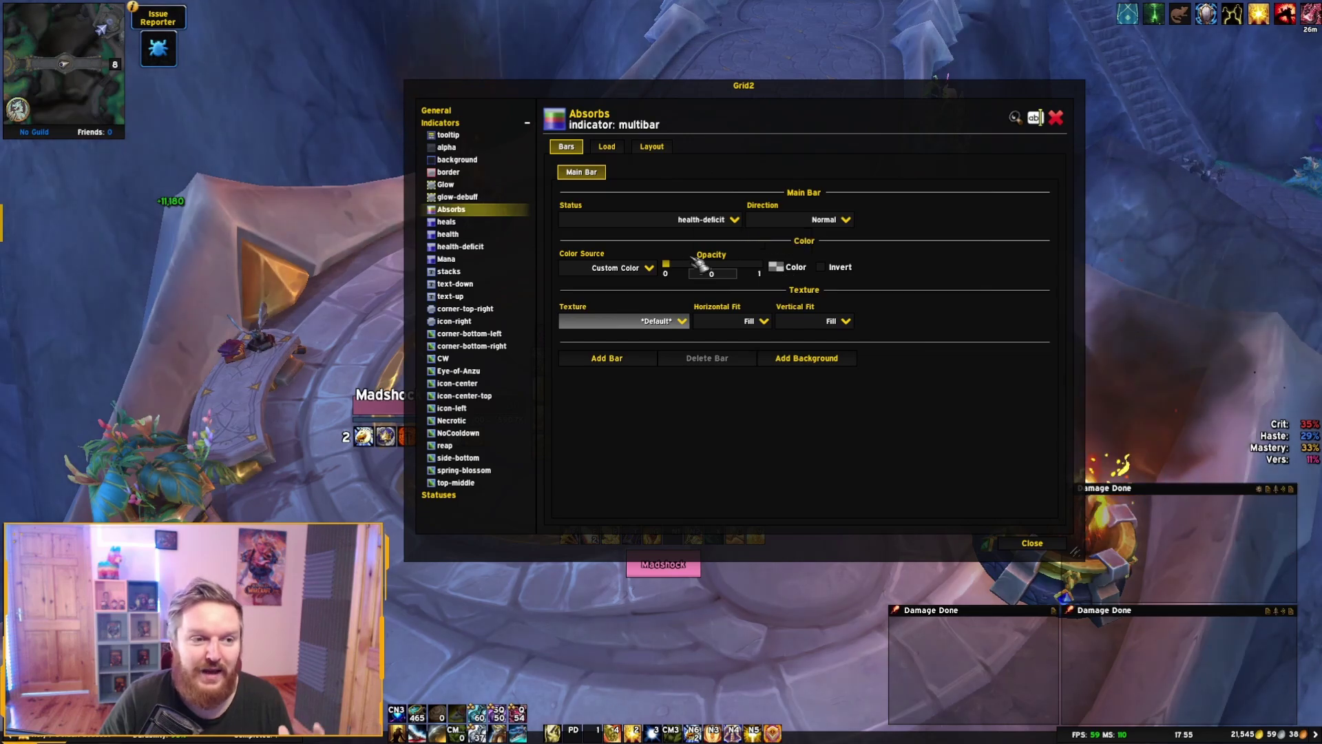
pyautogui.click(682, 320)
pyautogui.scroll(-10, 625, 443)
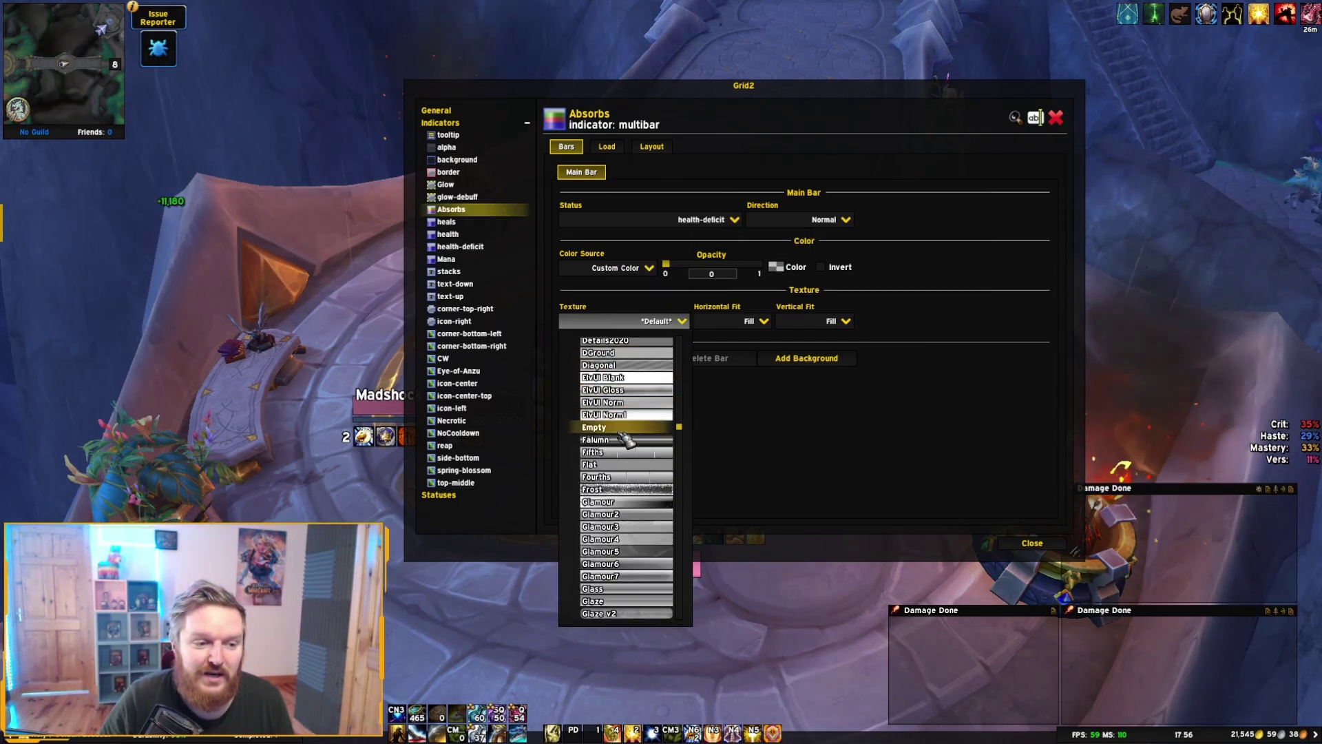
pyautogui.scroll(-7, 626, 440)
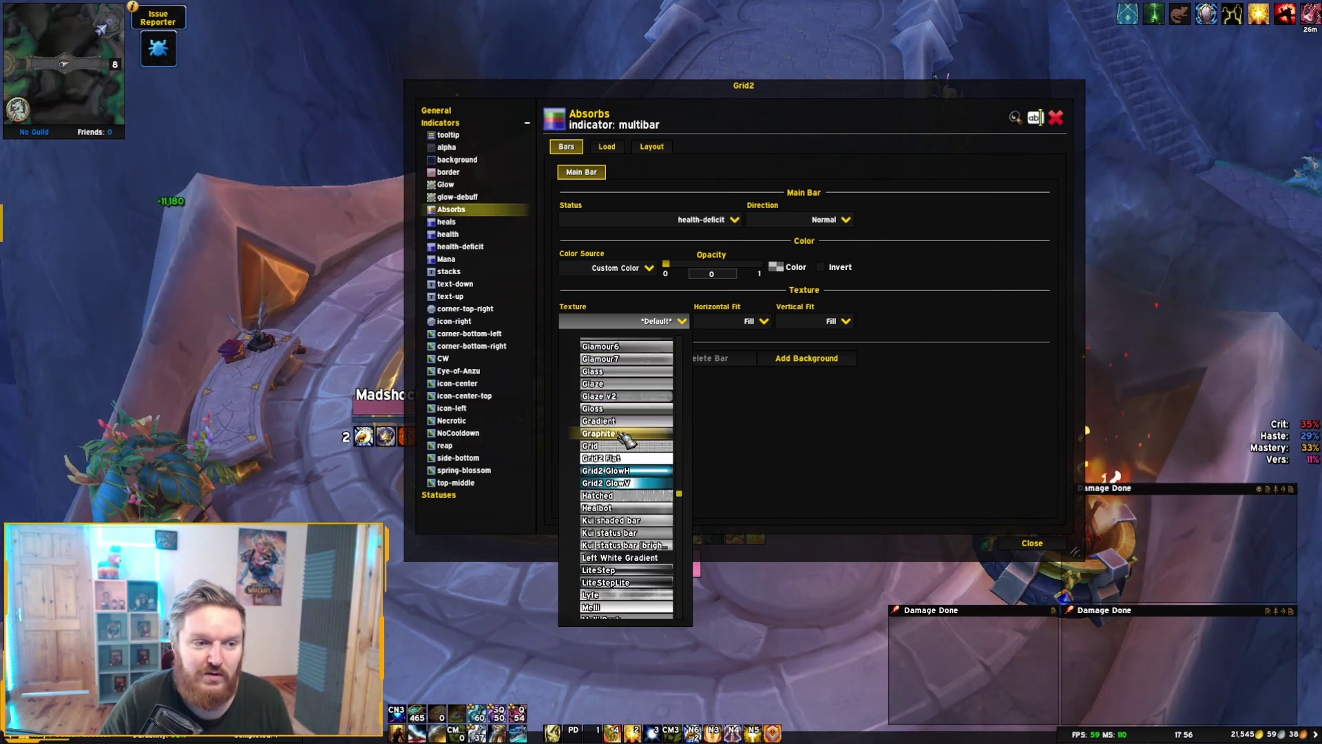
pyautogui.click(620, 607)
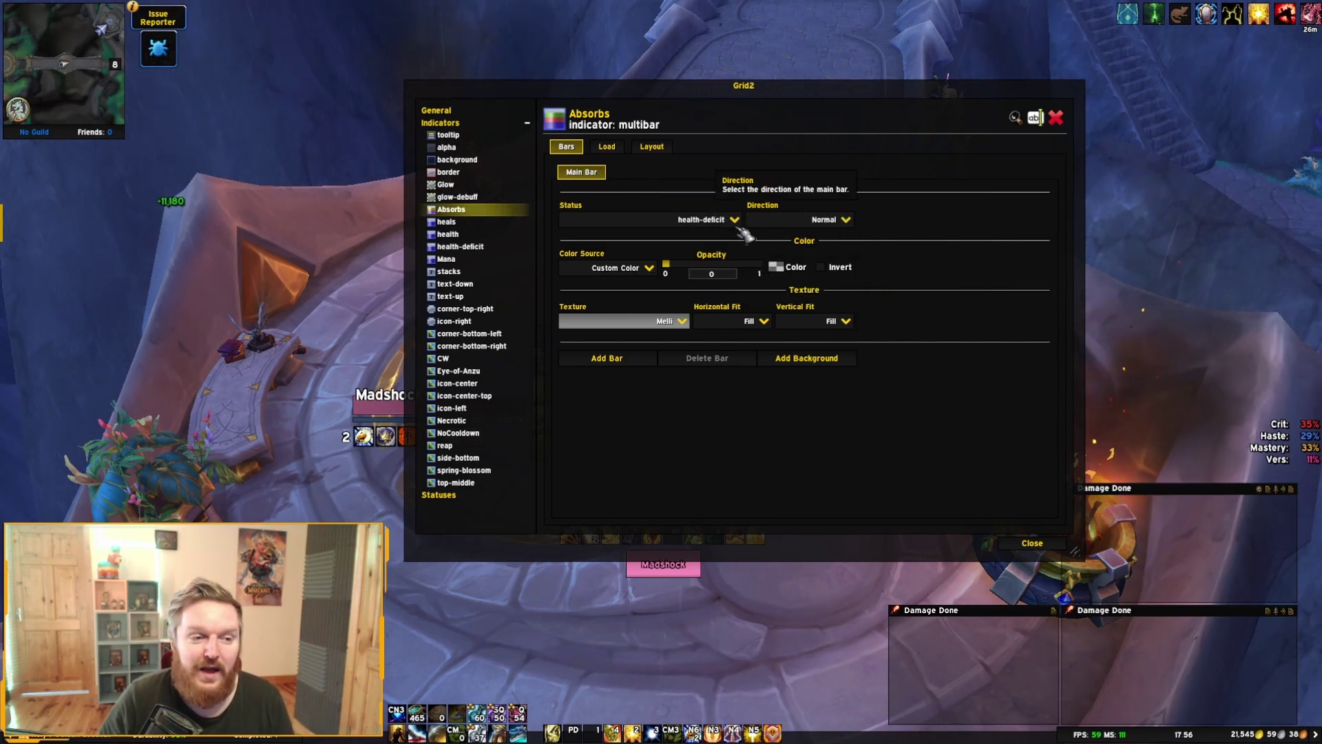
# - Add a second bar to Absorbs and set its status to shields
pyautogui.click(608, 359)
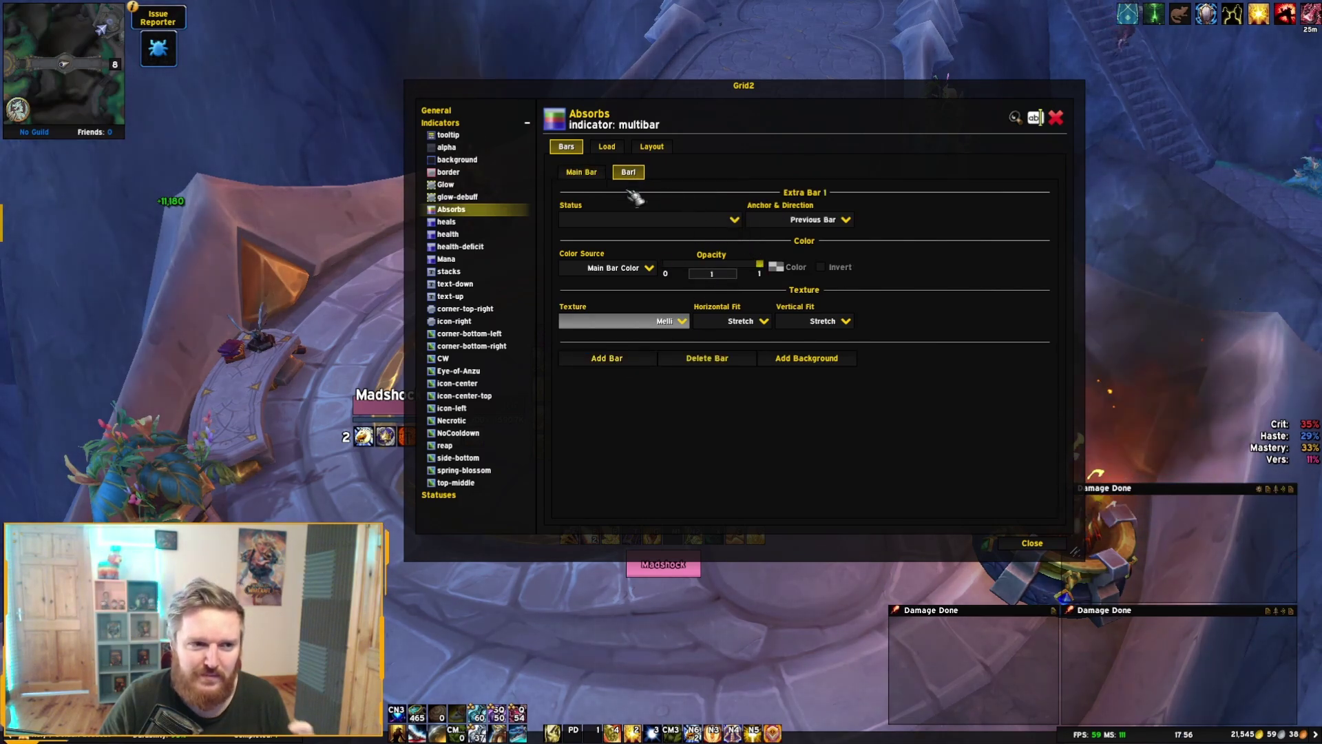
pyautogui.click(581, 172)
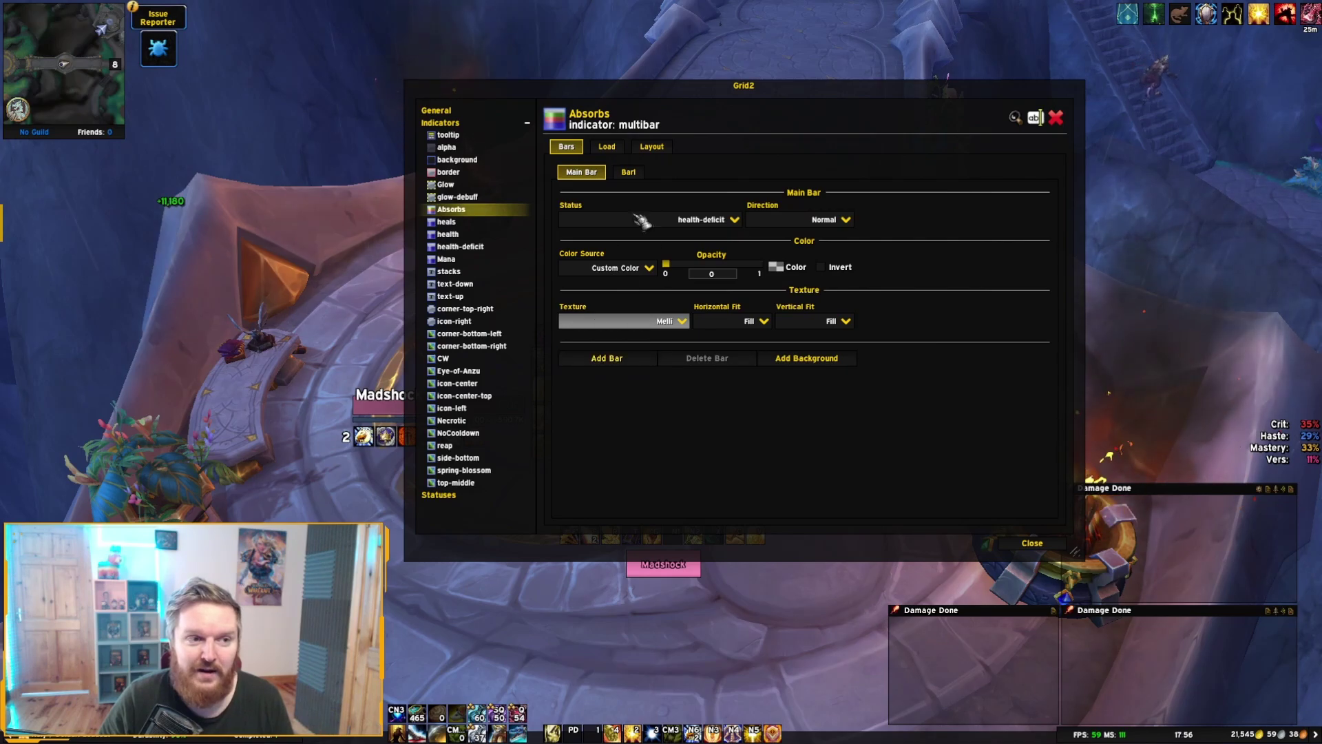
pyautogui.click(629, 173)
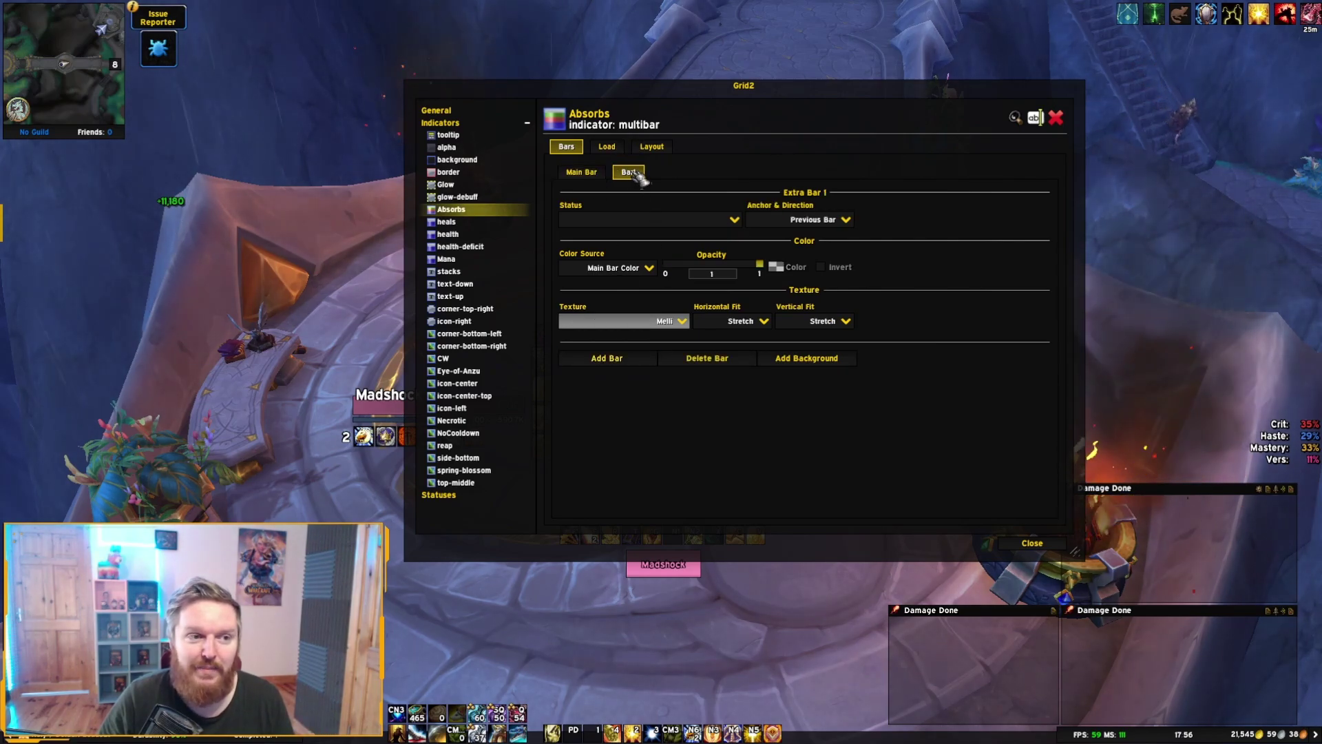
pyautogui.click(734, 220)
pyautogui.scroll(-1, 685, 379)
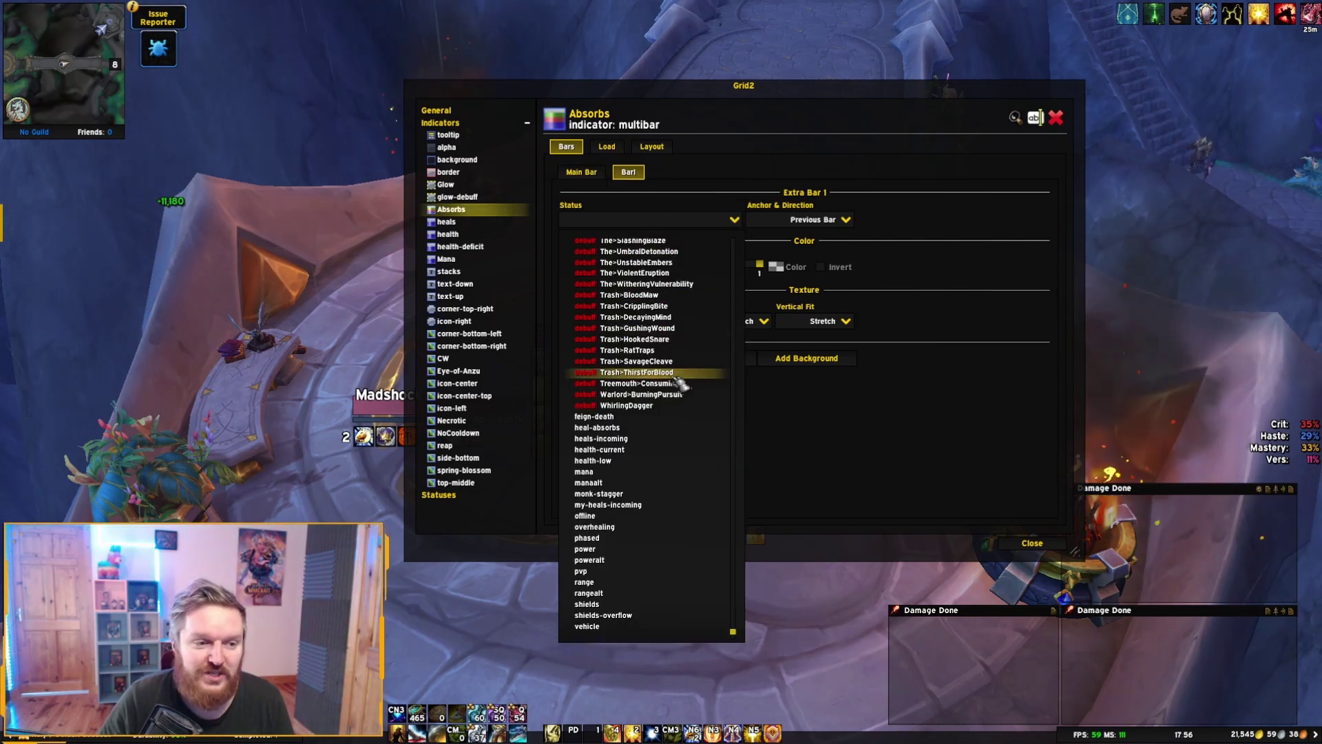
pyautogui.click(592, 604)
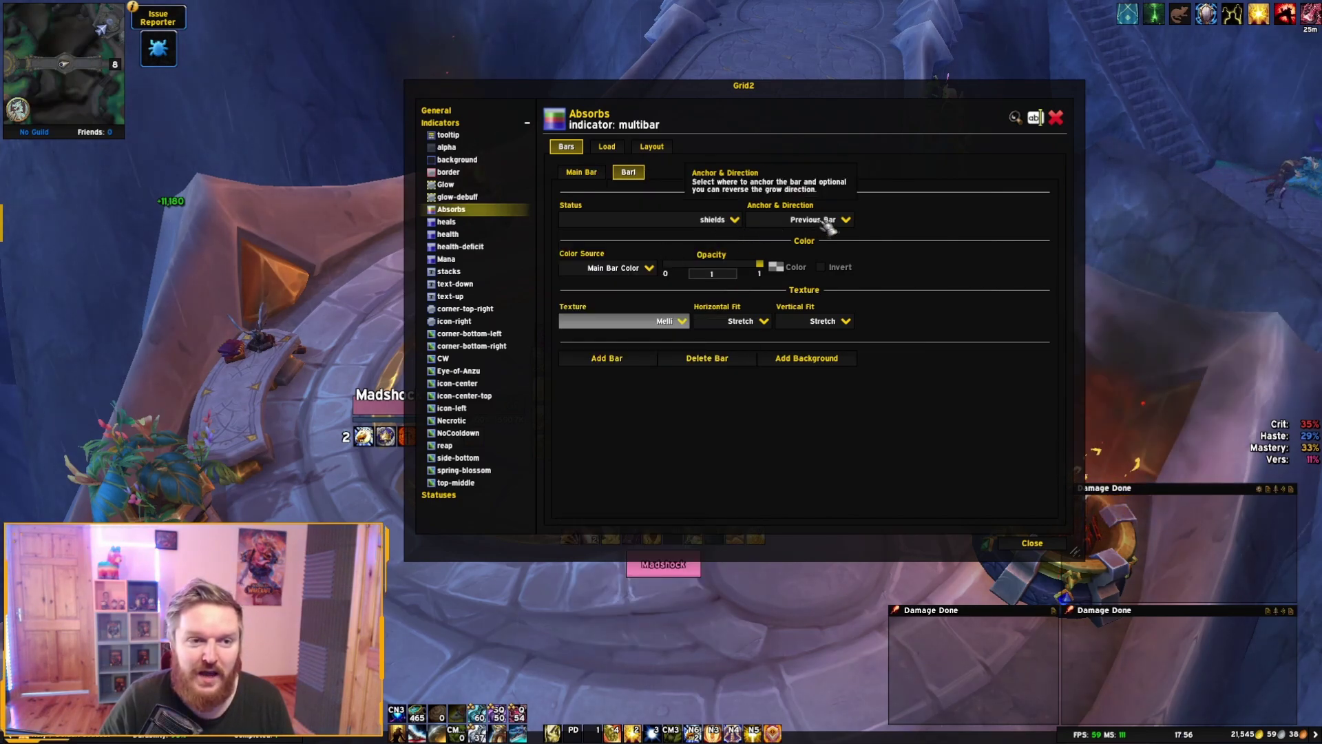
# - Anchor the shields bar Prev. Bar Reverse and give it a Custom Color source
pyautogui.click(848, 221)
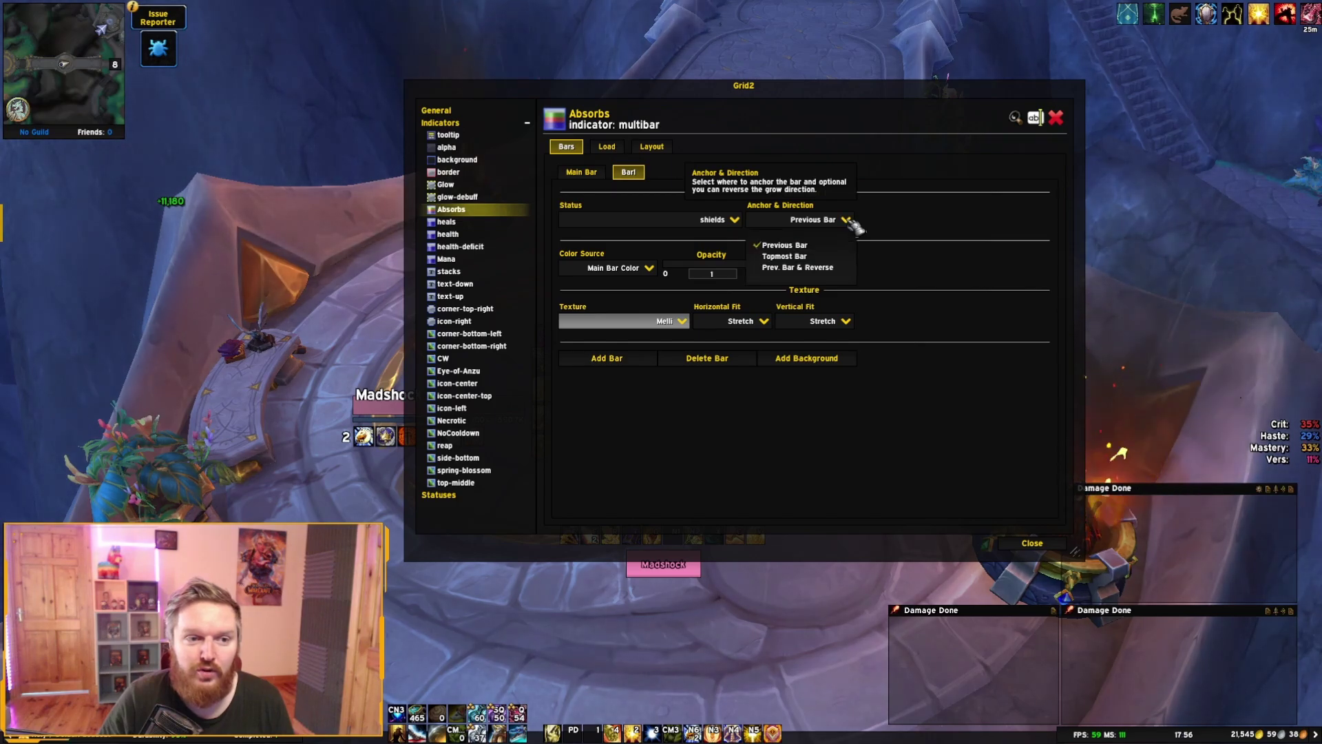
pyautogui.click(802, 269)
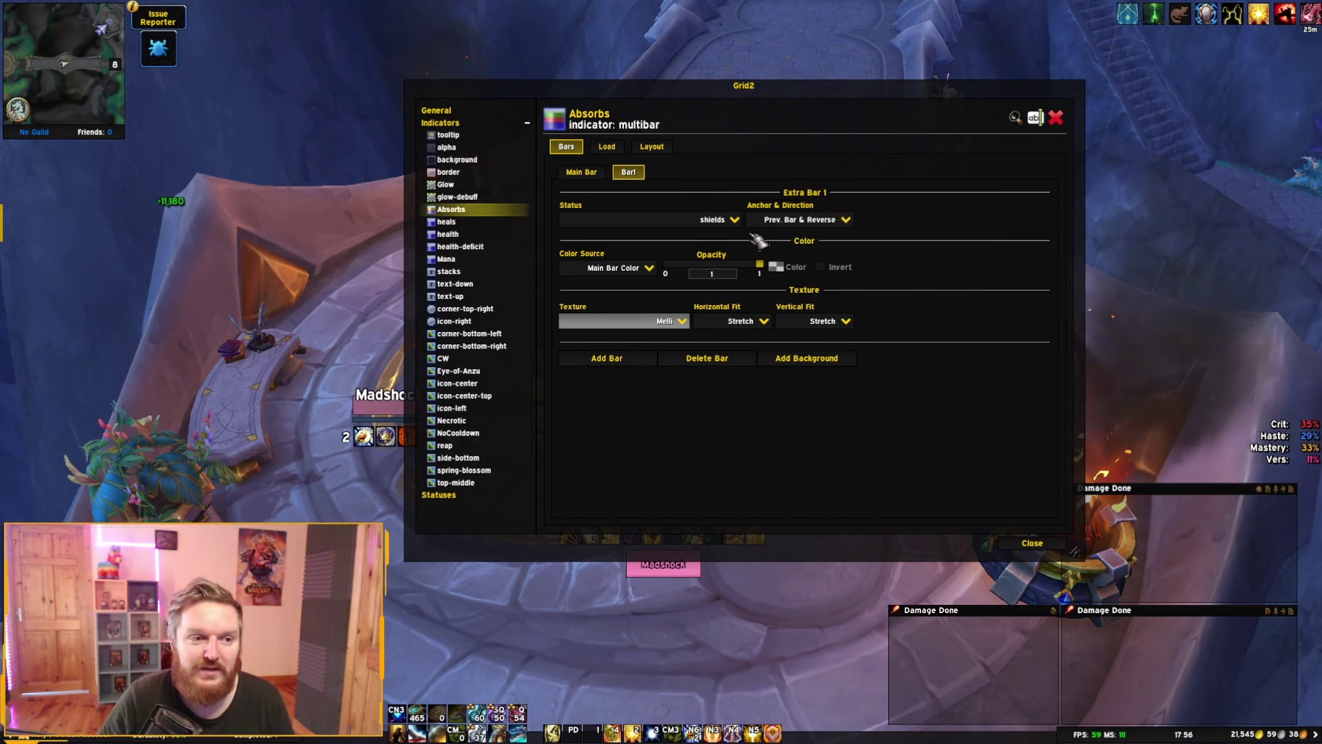
pyautogui.click(648, 269)
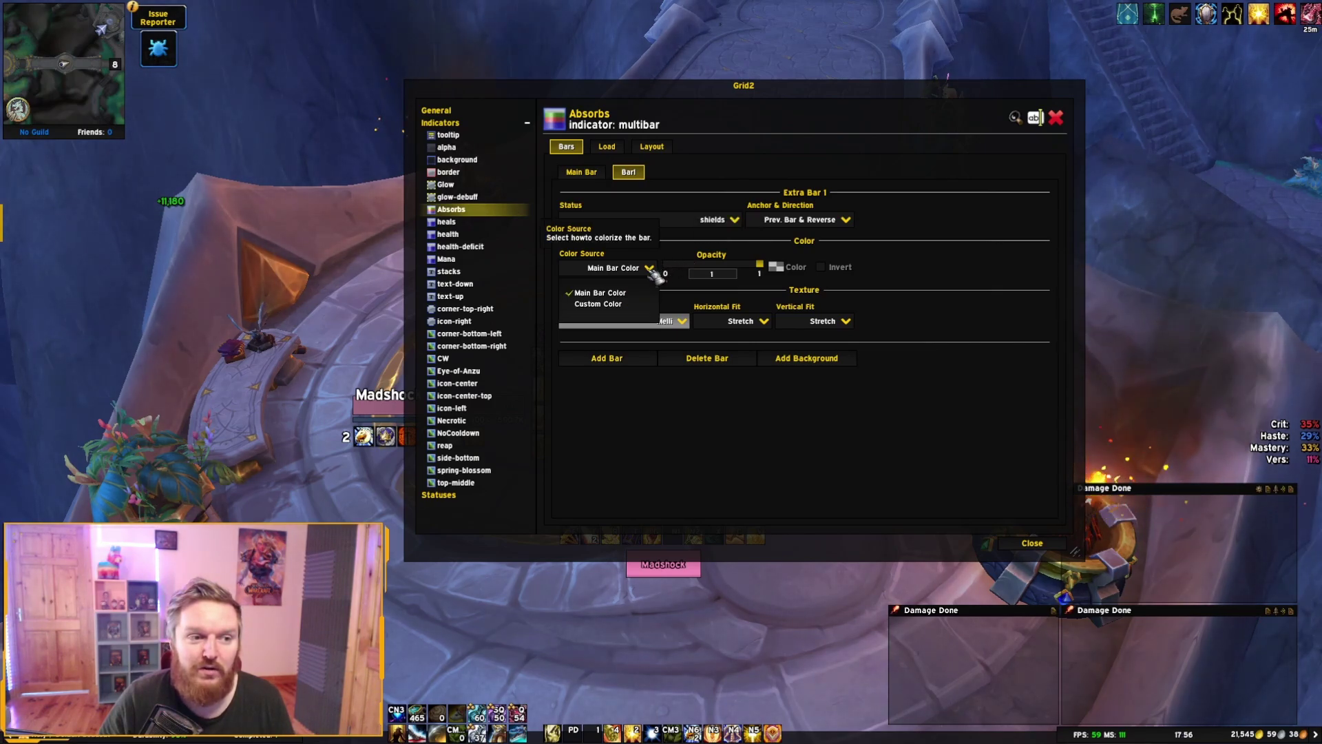
pyautogui.click(604, 310)
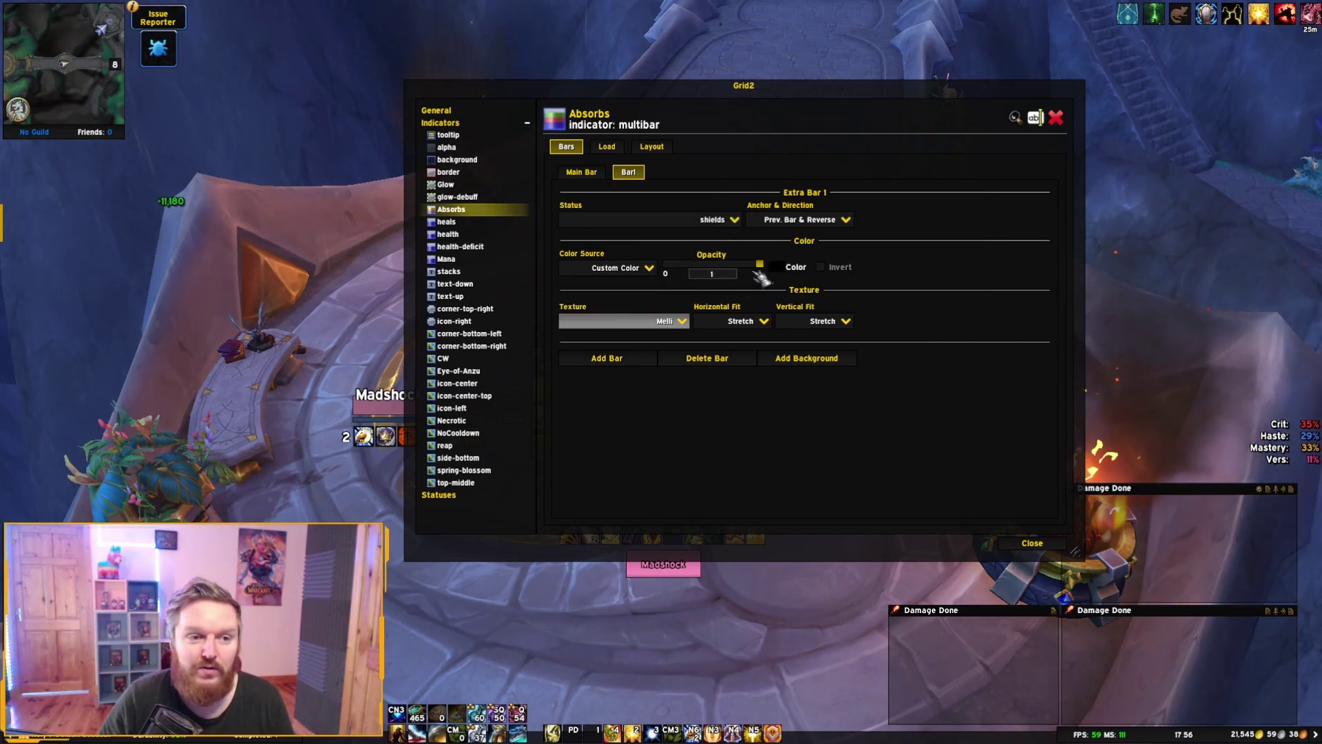
pyautogui.click(777, 267)
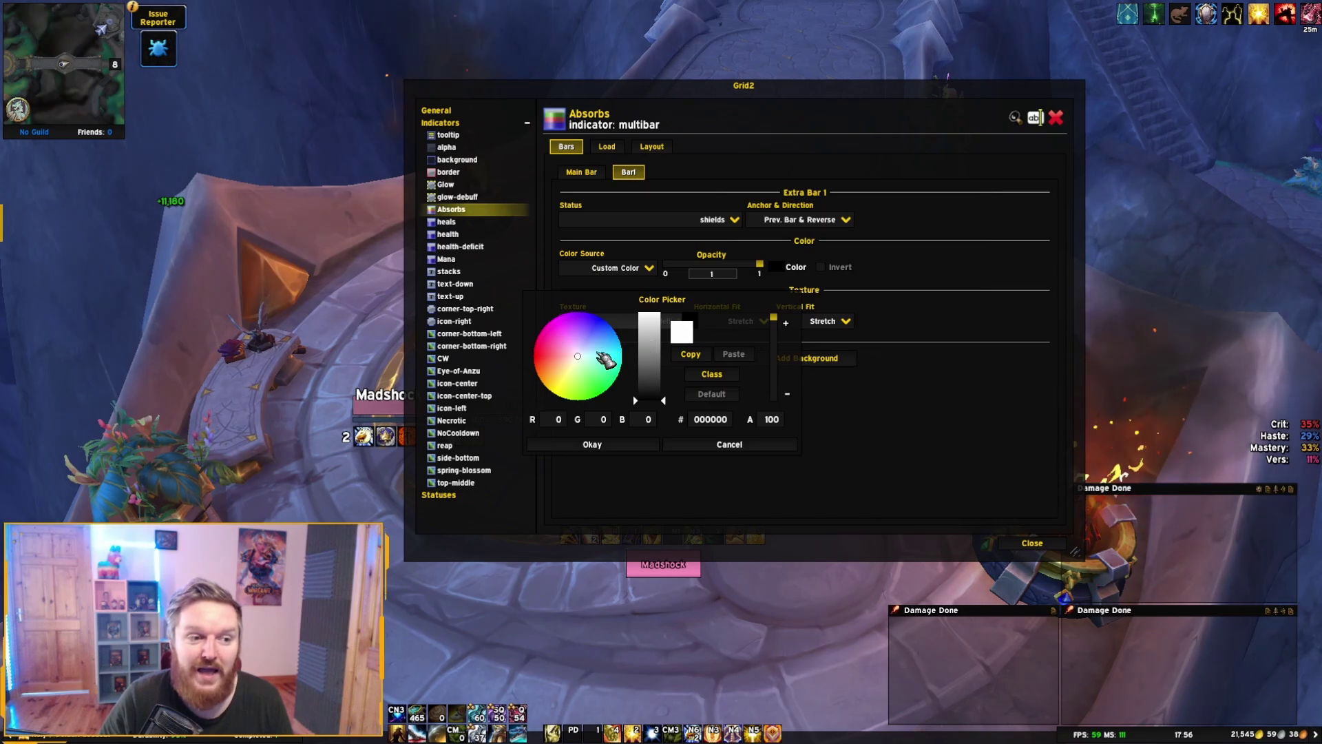
# - Pick cyan (#00dce9) at full brightness for the shields bar and confirm it
pyautogui.click(621, 353)
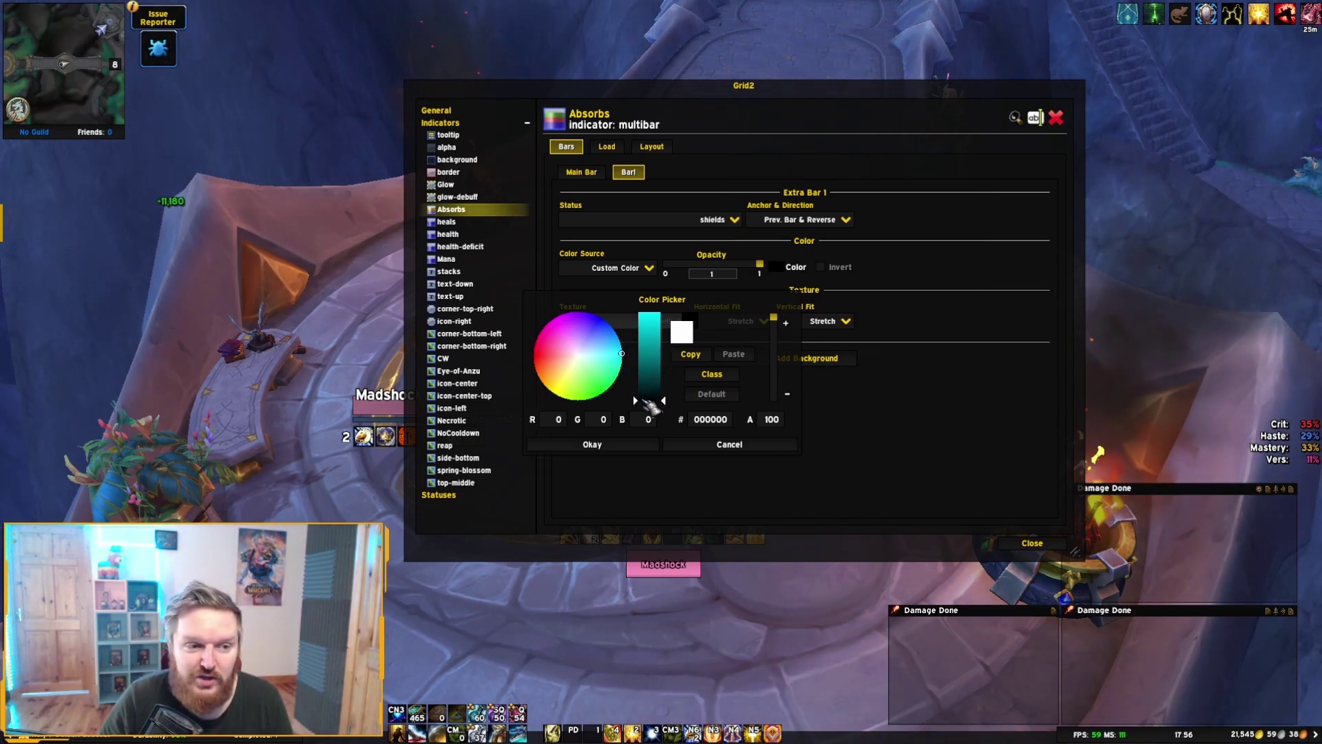
pyautogui.moveTo(660, 391)
pyautogui.mouseDown()
pyautogui.moveTo(658, 361)
pyautogui.moveTo(664, 403)
pyautogui.mouseUp()
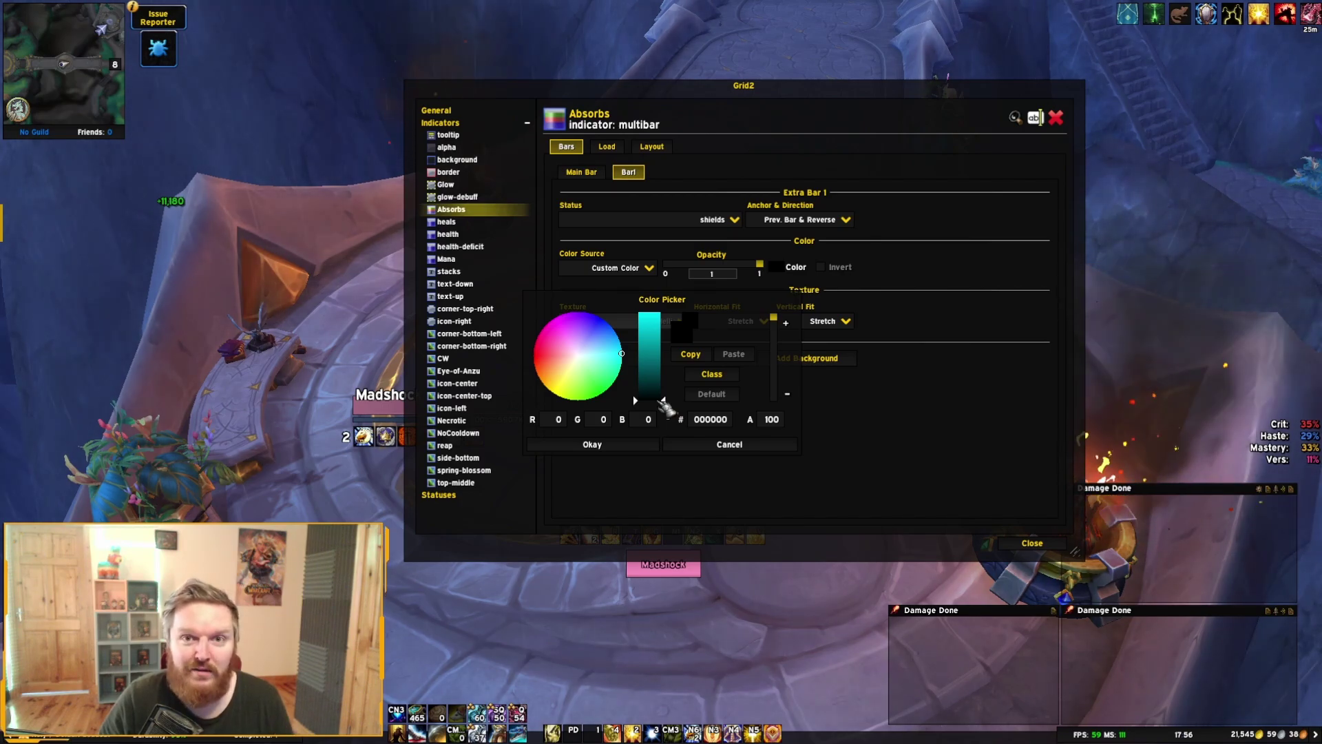
pyautogui.moveTo(663, 401); pyautogui.dragTo(667, 327)
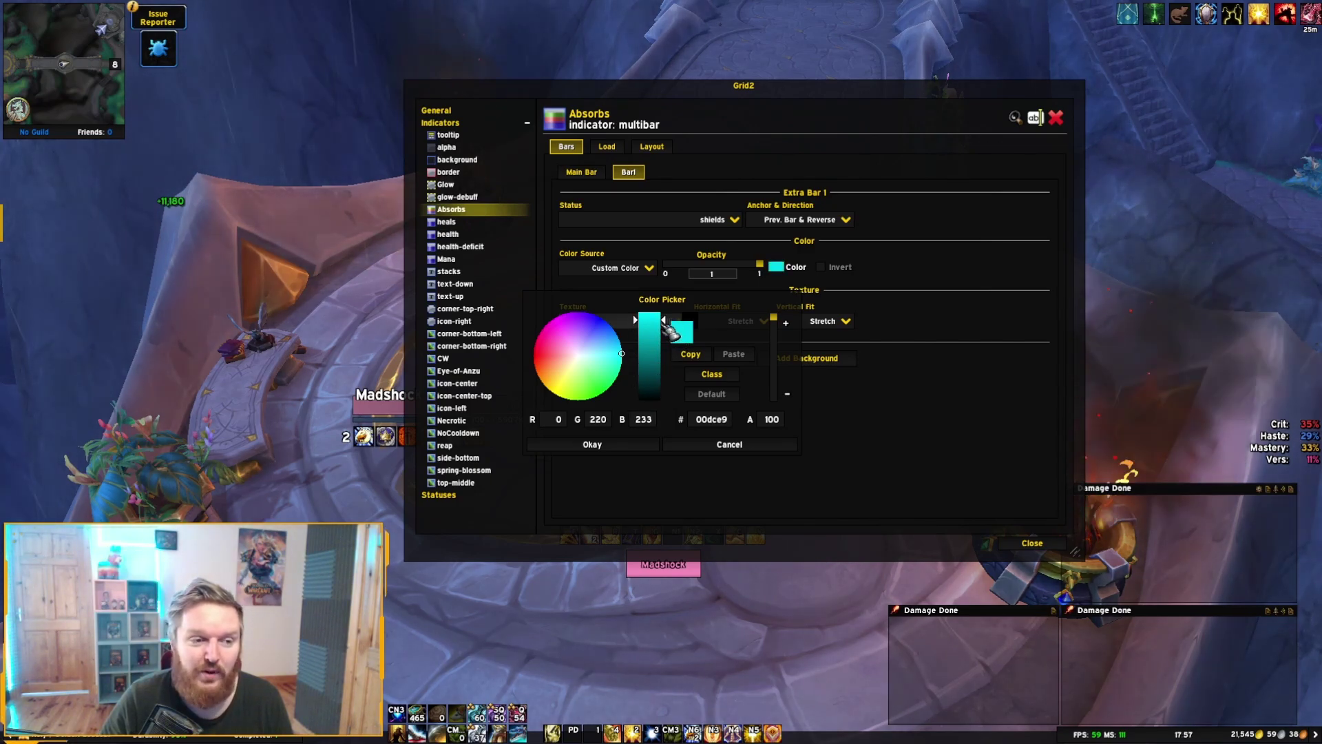
pyautogui.click(606, 445)
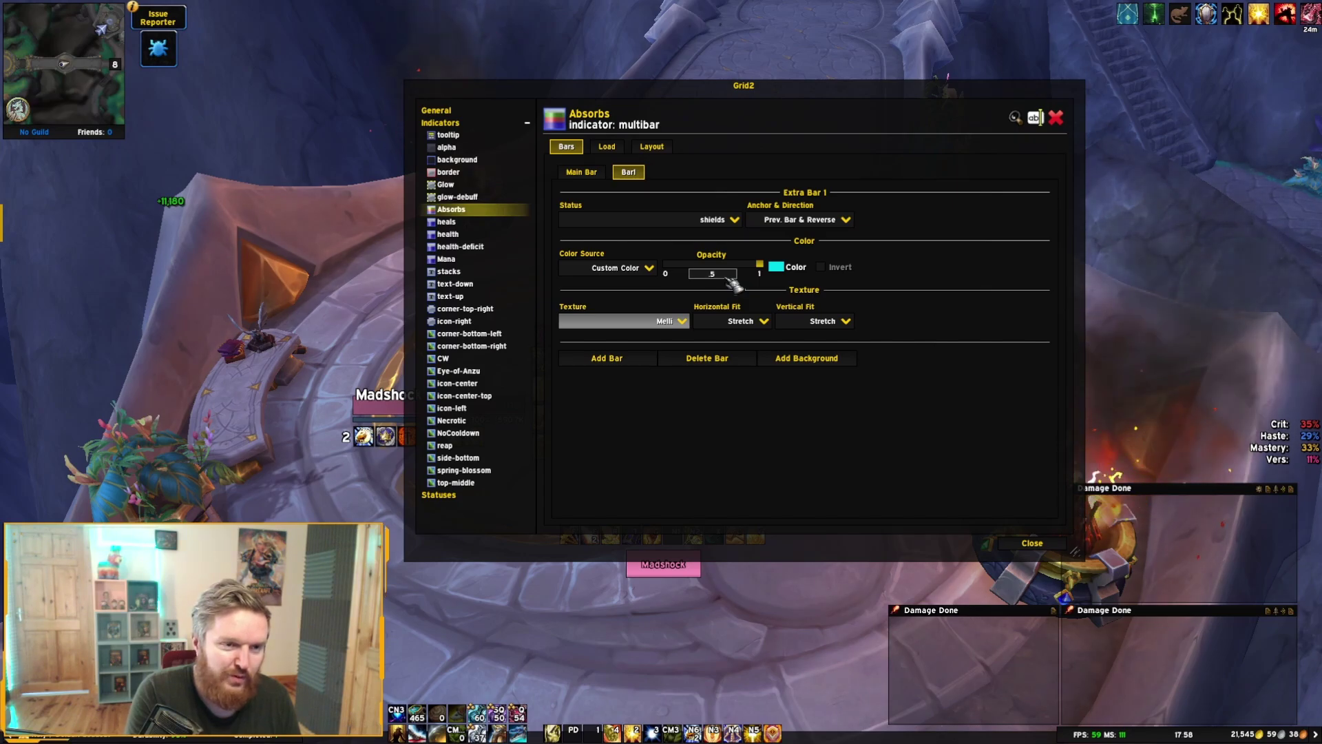
# - Commit 0.5 opacity for the shields bar and close the Grid2 options
pyautogui.press('Return')
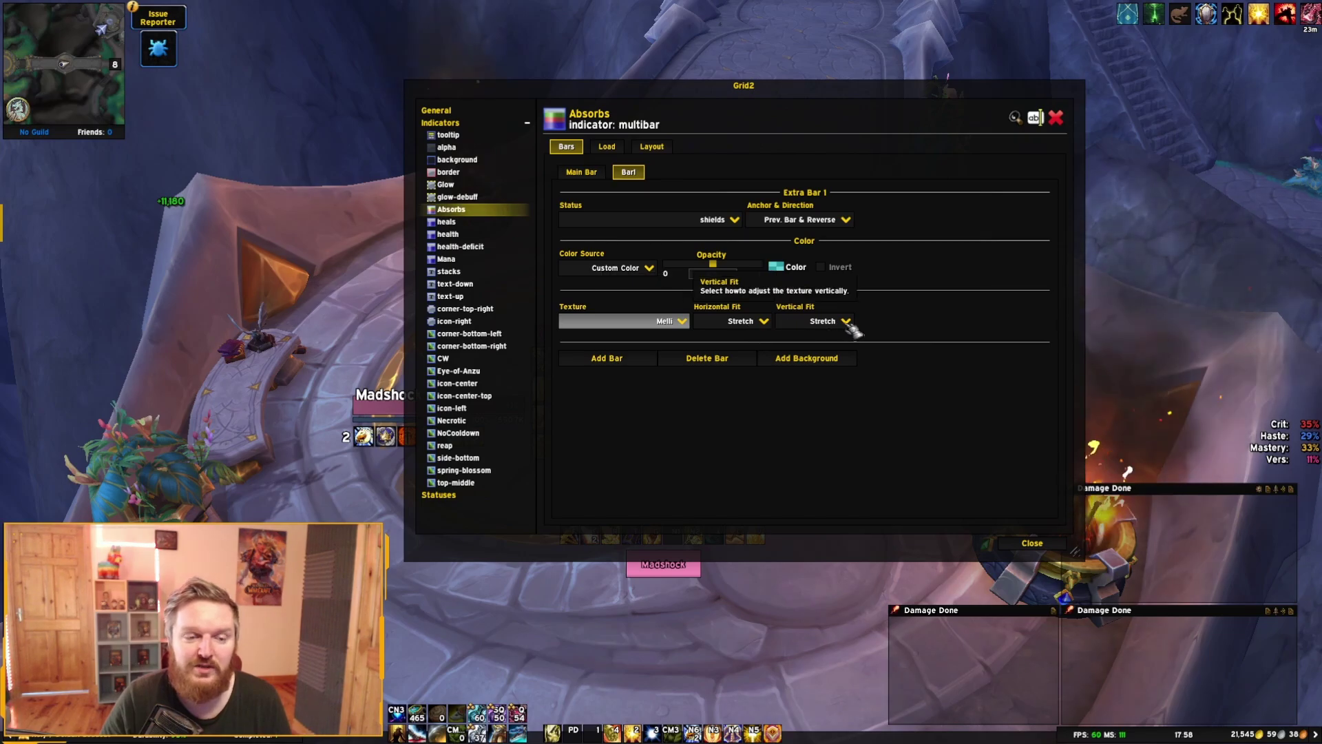
pyautogui.click(1033, 543)
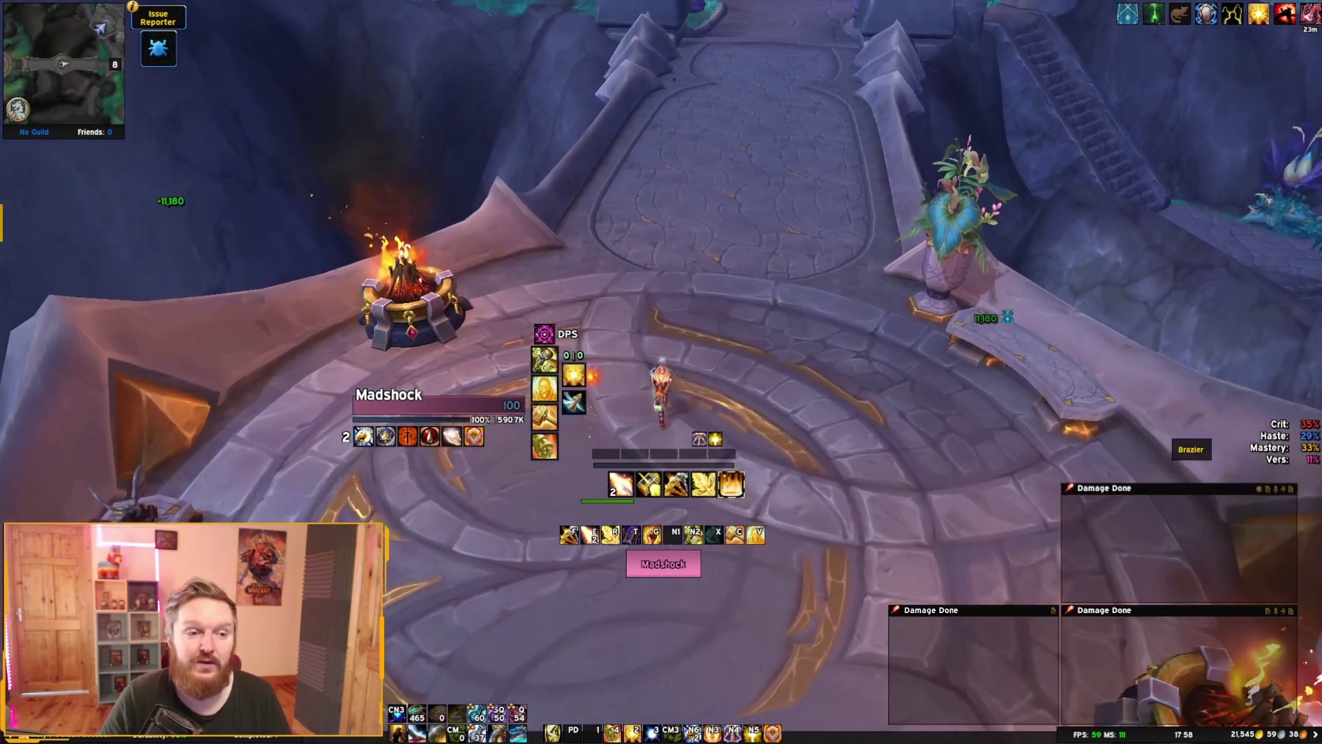
# - Fly the drake up over the plaza and land on the ledge casting a shield
pyautogui.press('v')
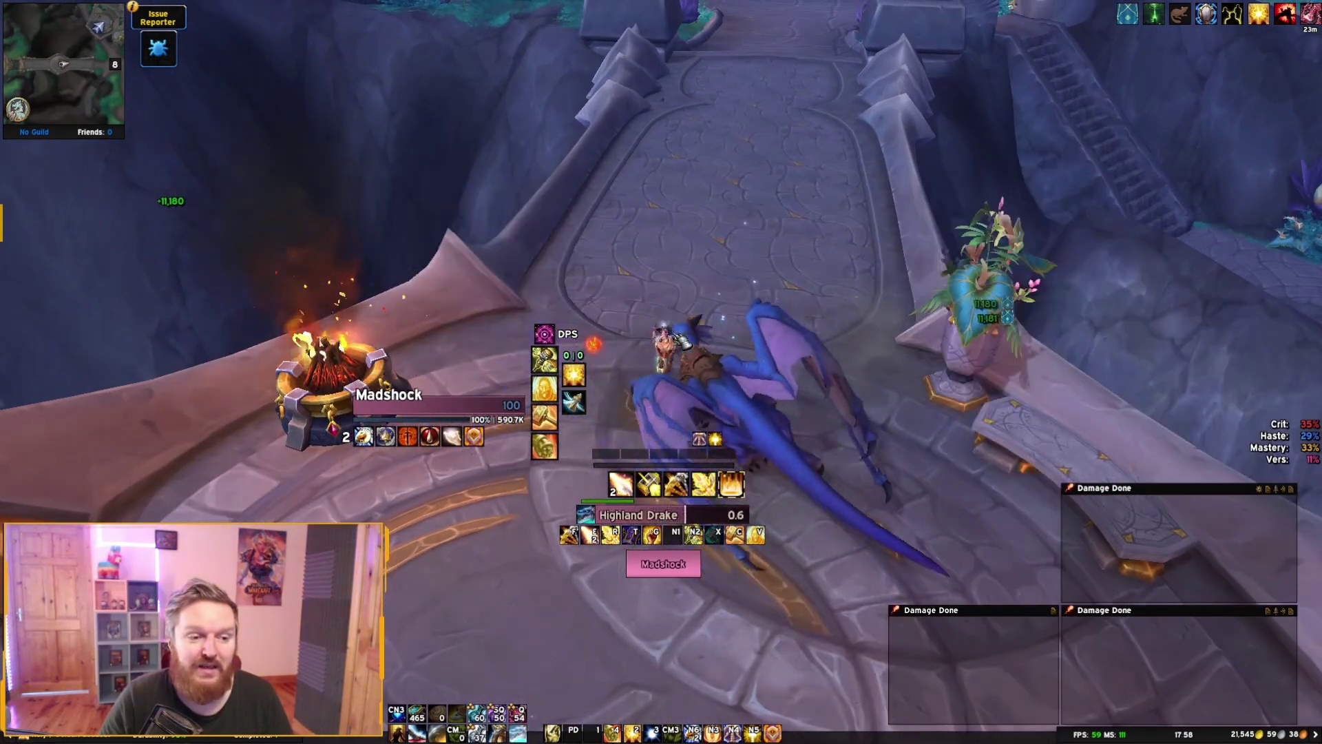
pyautogui.press('space')
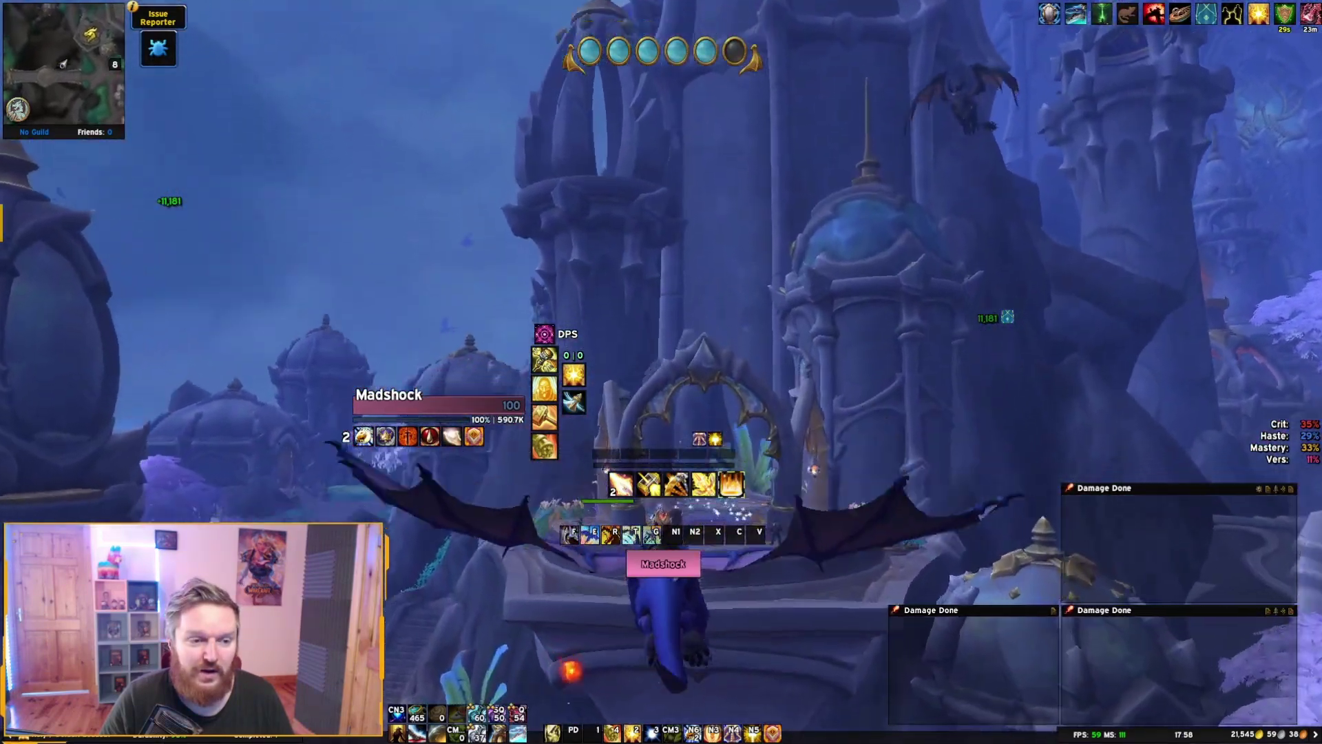
pyautogui.moveTo(681, 568)
pyautogui.mouseDown()
pyautogui.moveTo(682, 506)
pyautogui.moveTo(681, 568)
pyautogui.mouseUp()
pyautogui.press('e')
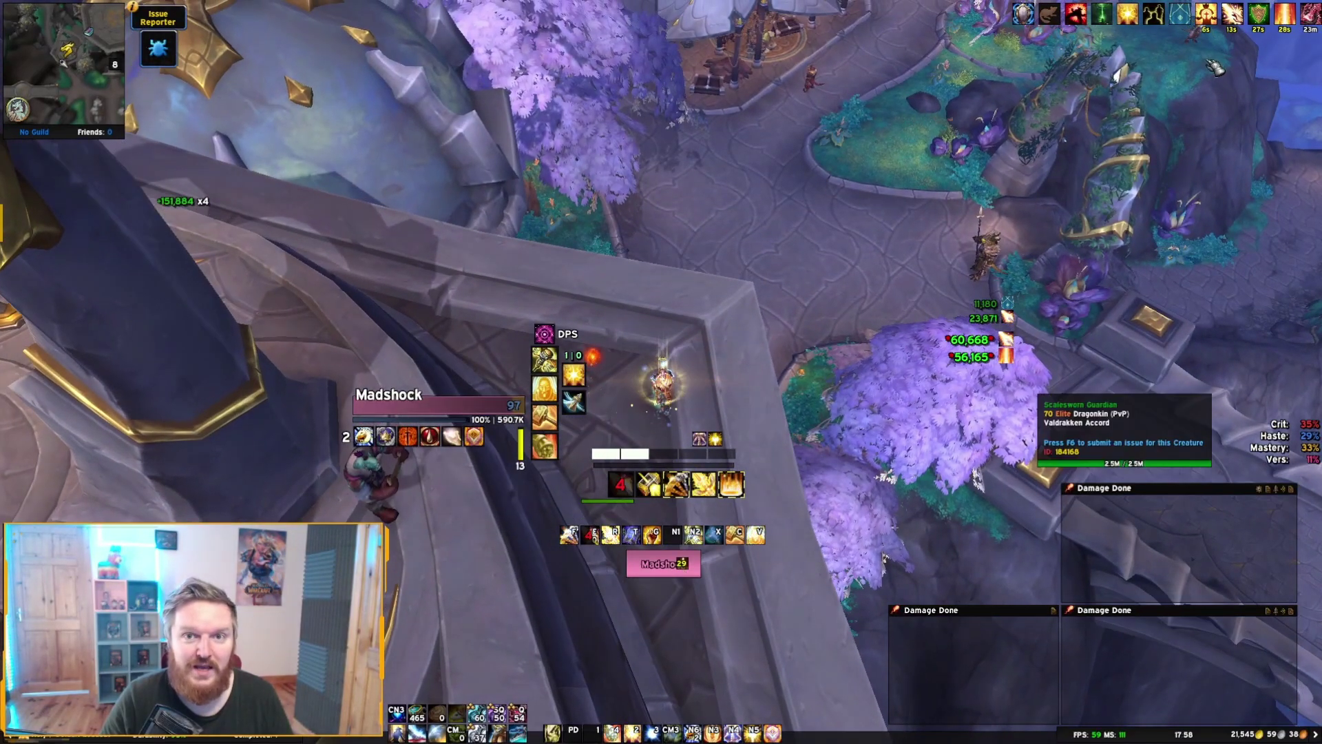
# - Walk off the ledge into the plaza, casting a spell while falling
pyautogui.moveTo(1231, 31)
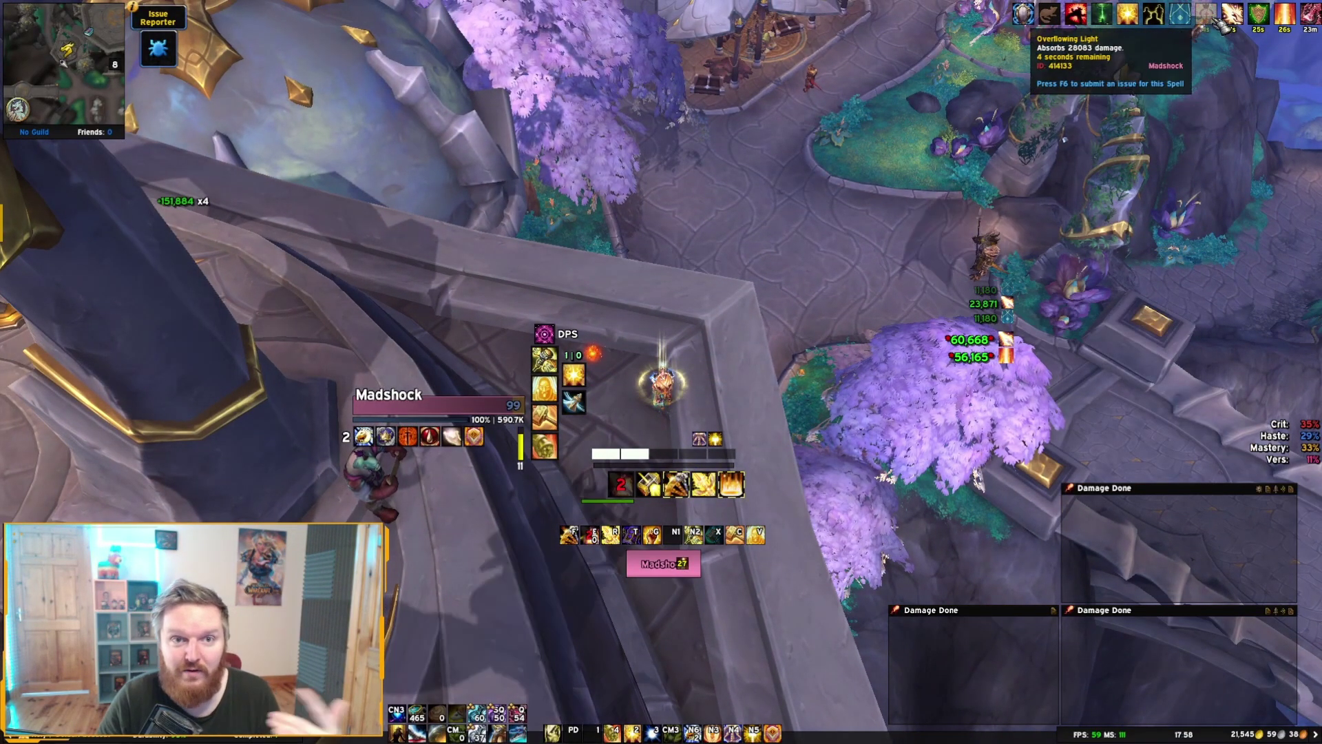
pyautogui.press('w')
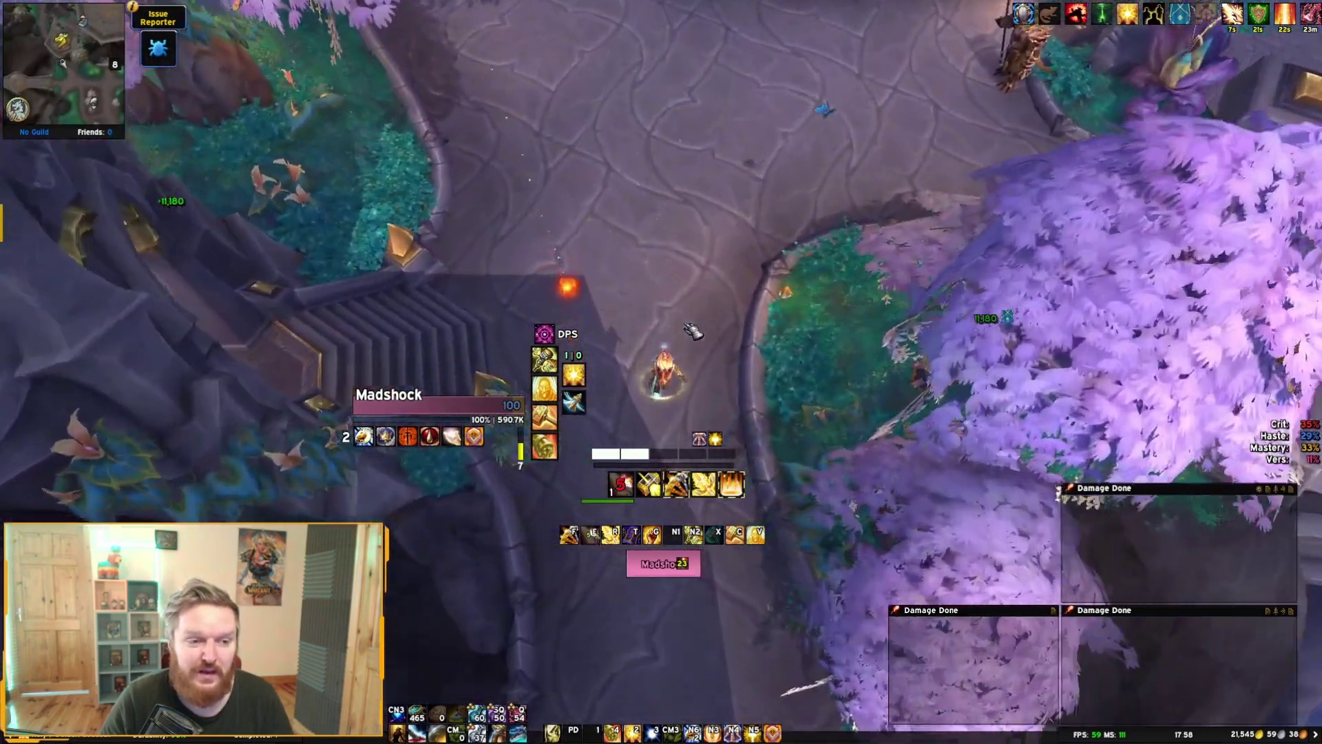
pyautogui.press('1')
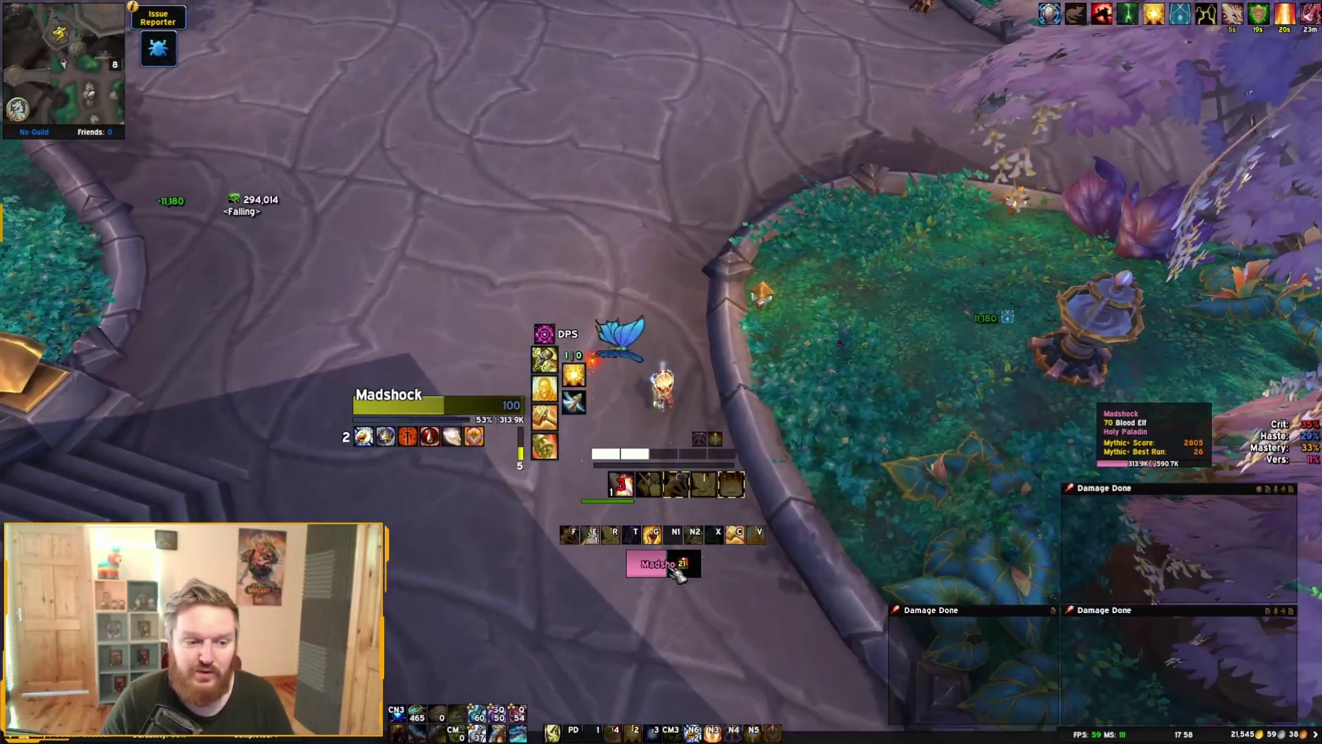